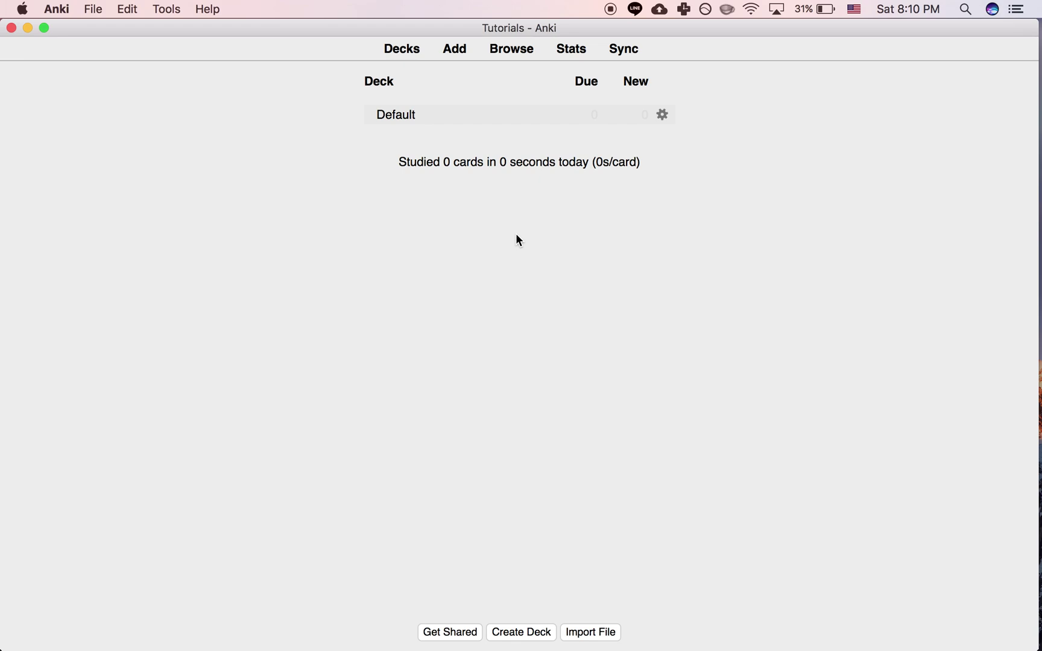
Rename the Default deck to 'Japanese', open it, and start a new card.
{"action": "left_click", "coordinate": [662, 114]}
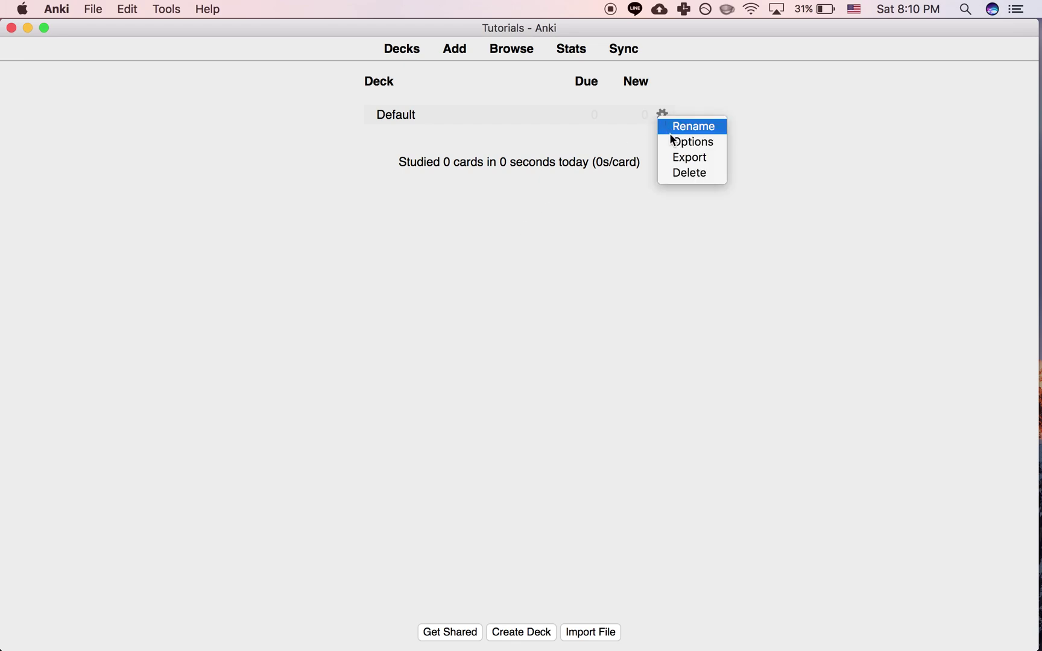
{"action": "left_click", "coordinate": [693, 127]}
{"action": "type", "text": "Japanese"}
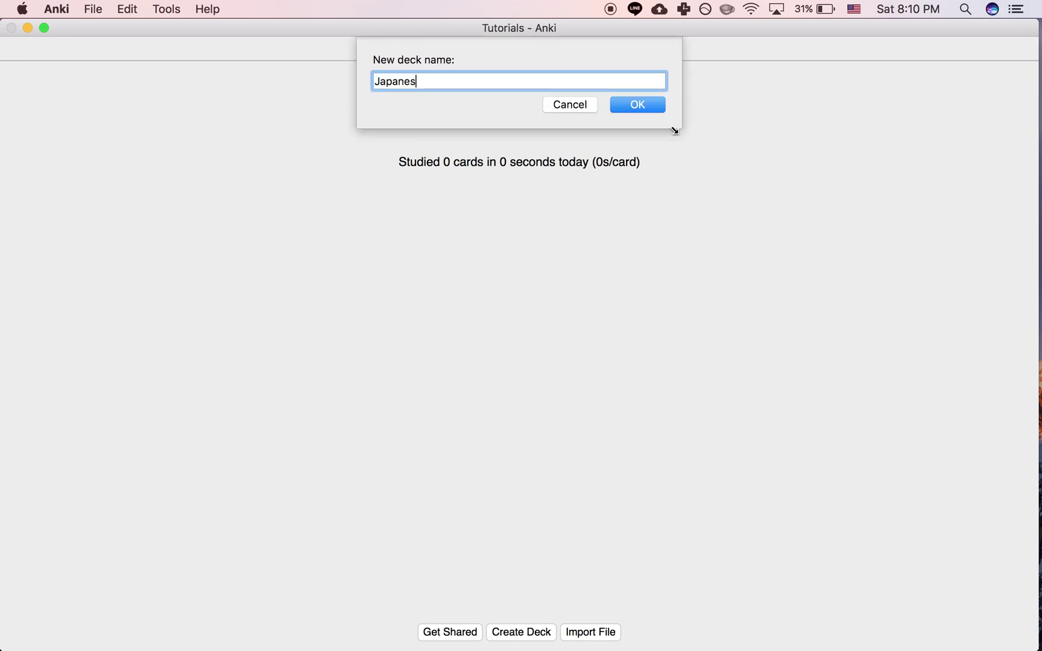
{"action": "key", "text": "Return"}
{"action": "left_click", "coordinate": [403, 117]}
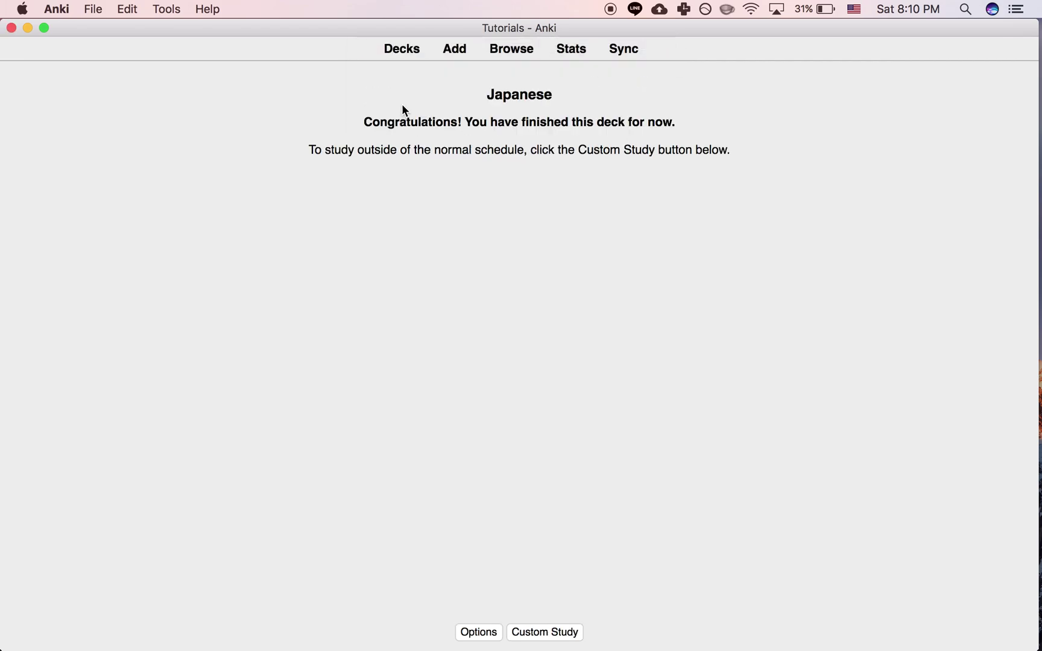
{"action": "left_click", "coordinate": [462, 50]}
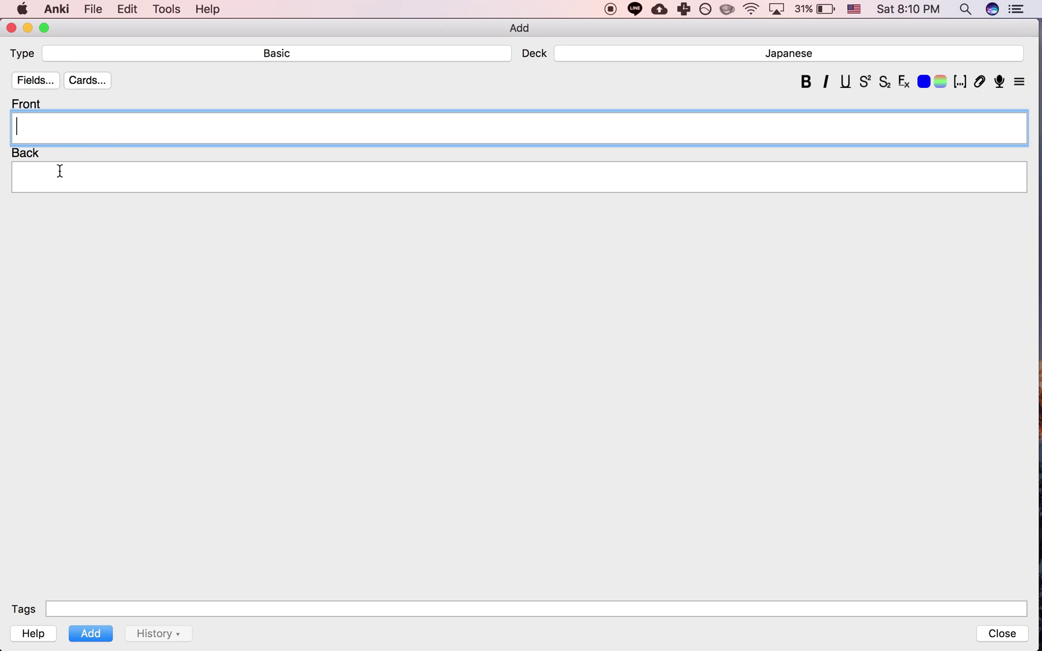
Type 今日はすごく暑いです。 into the Front field using the Japanese input method.
{"action": "key", "text": "ctrl+space"}
{"action": "type", "text": "kyou"}
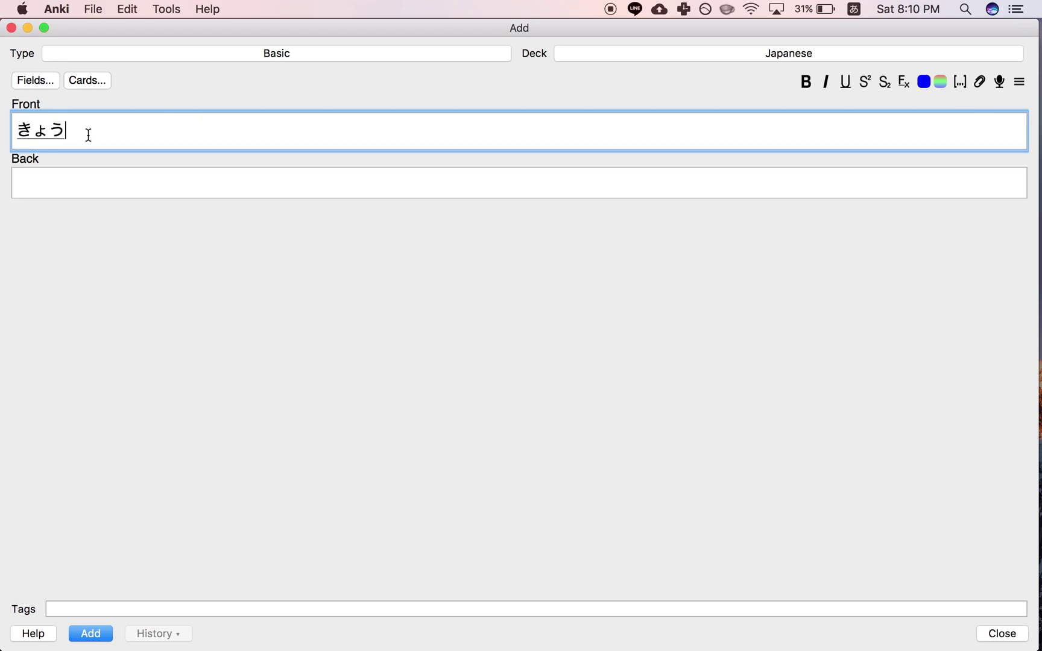
{"action": "key", "text": "Tab"}
{"action": "key", "text": "Return"}
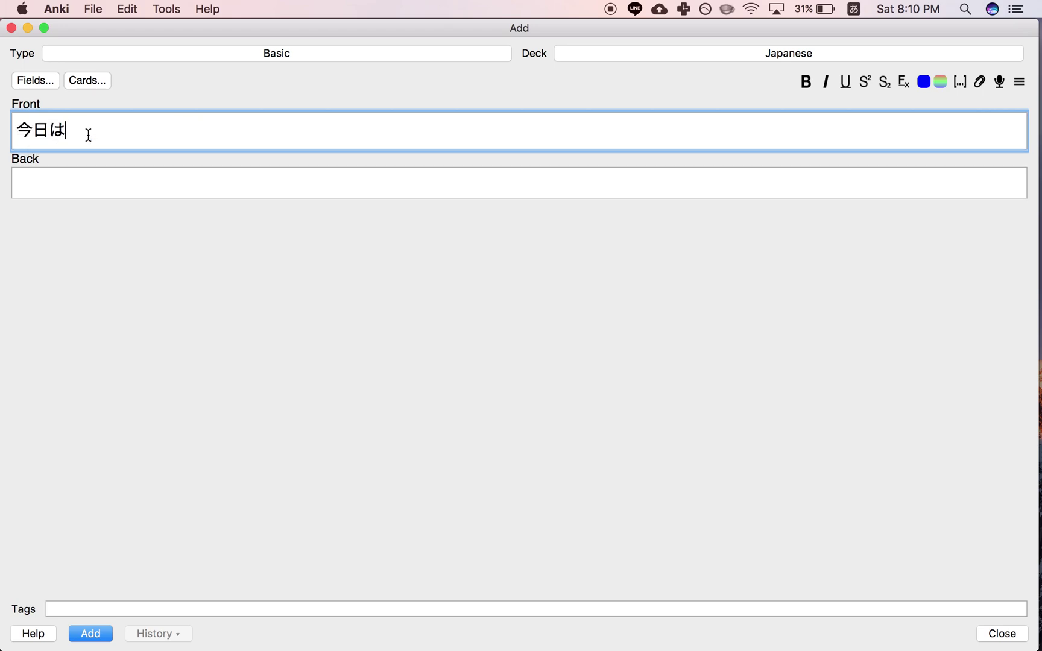
{"action": "type", "text": "sugokuatsuidesu."}
{"action": "key", "text": "Return"}
{"action": "key", "text": "ctrl+space"}
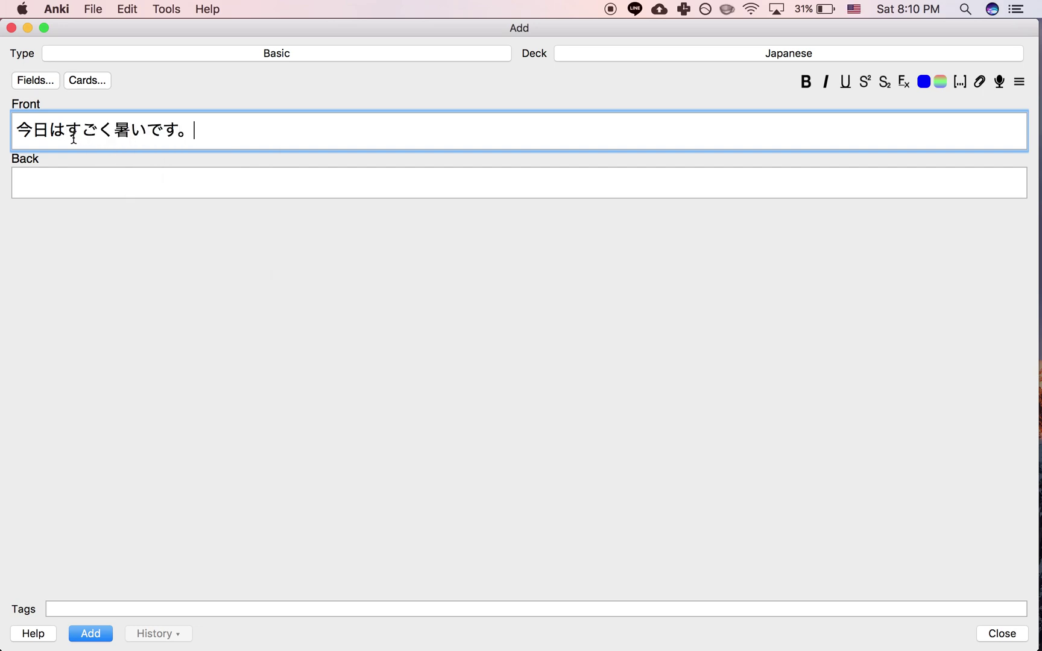
Bold すごく in the Front sentence and enter 'Very.' as the Back.
{"action": "left_click_drag", "start_coordinate": [73, 136], "coordinate": [116, 134]}
{"action": "key", "text": "super+b"}
{"action": "left_click", "coordinate": [110, 175]}
{"action": "type", "text": "Very"}
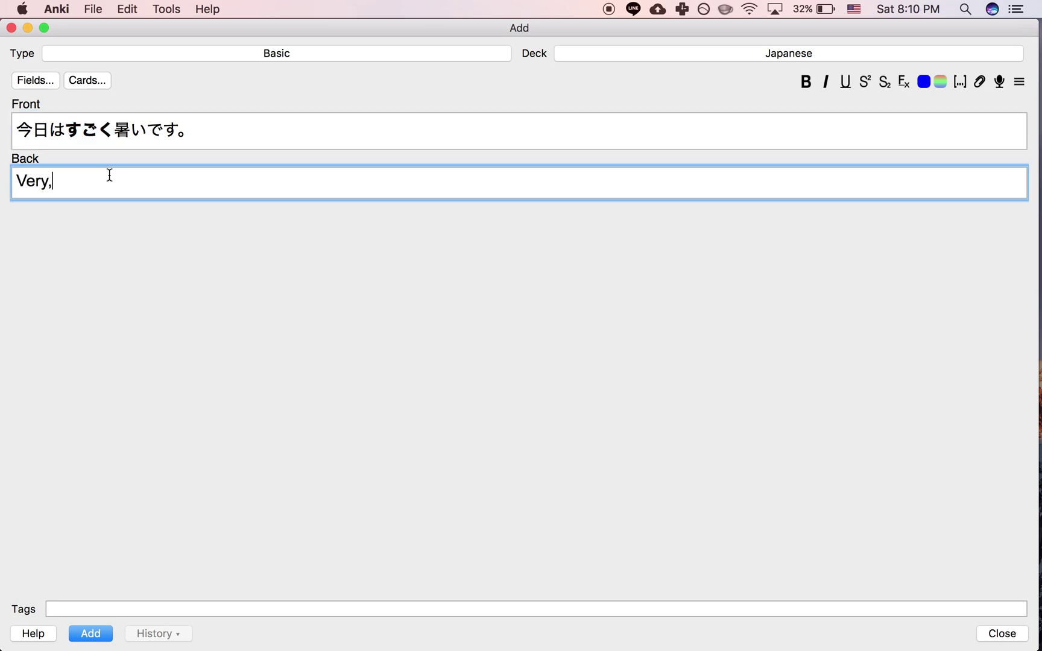
{"action": "type", "text": "."}
Check the formatting by selecting the Front sentence, すごく, and the Back text 'Very.'.
{"action": "left_click_drag", "start_coordinate": [238, 134], "coordinate": [9, 139]}
{"action": "left_click", "coordinate": [17, 130]}
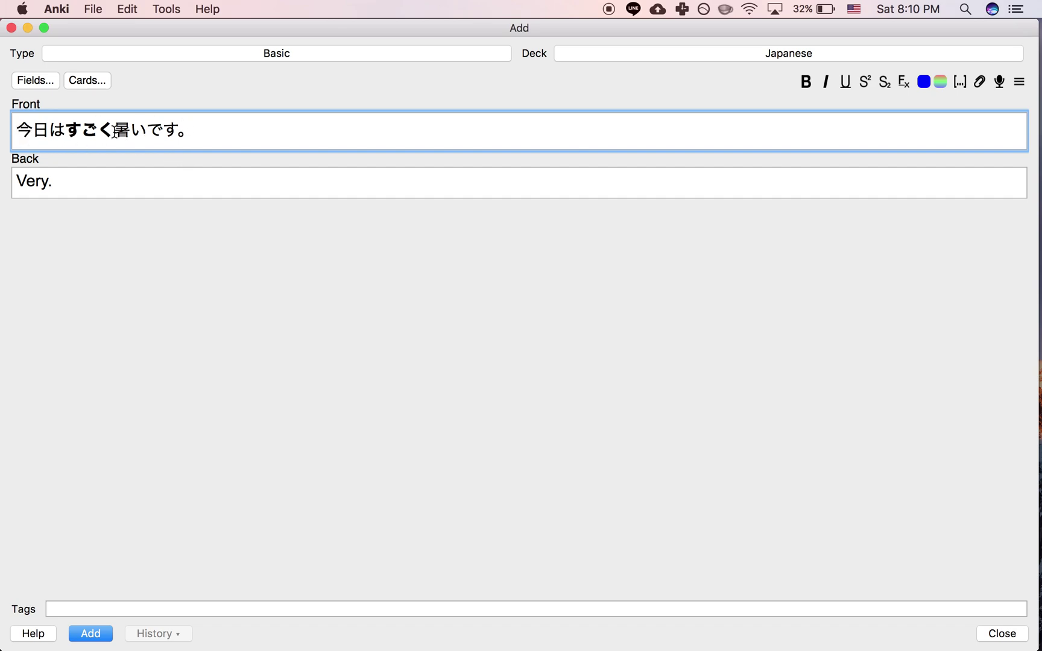
{"action": "double_click", "coordinate": [88, 131]}
{"action": "left_click", "coordinate": [73, 130]}
{"action": "left_click_drag", "start_coordinate": [116, 130], "coordinate": [67, 129]}
{"action": "left_click", "coordinate": [79, 177]}
{"action": "left_click_drag", "start_coordinate": [100, 181], "coordinate": [15, 183]}
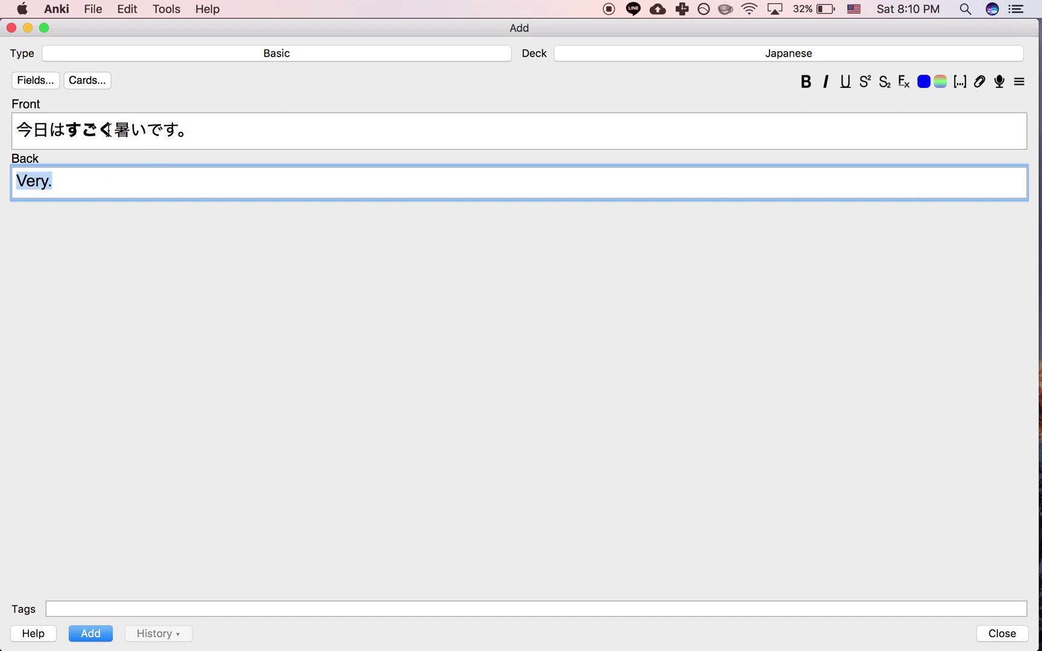
{"action": "left_click", "coordinate": [126, 179]}
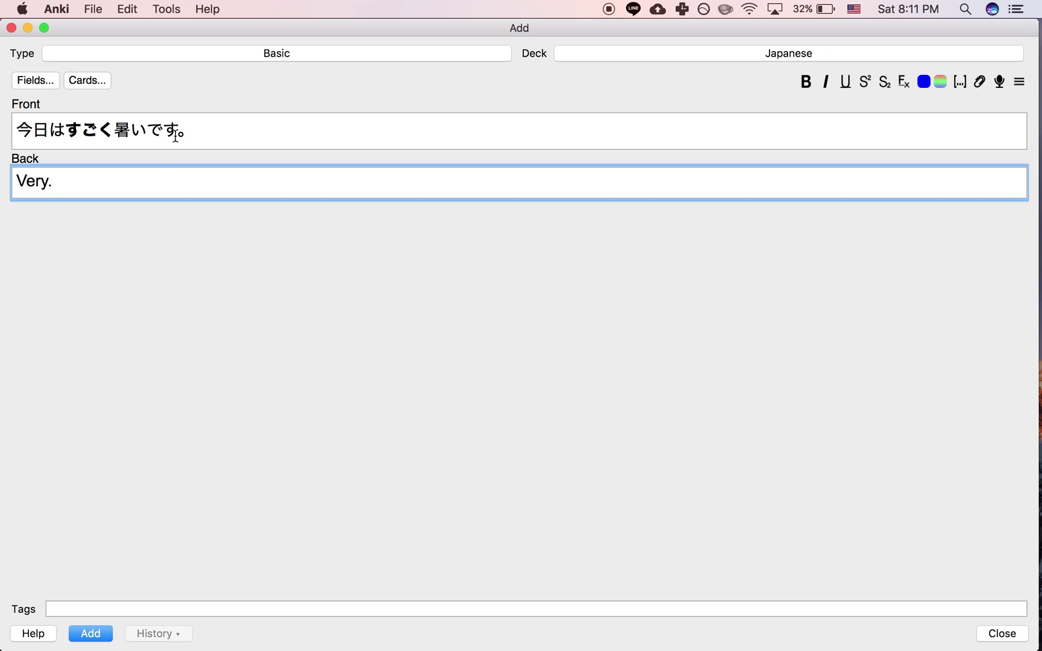
Check the Front and Back text, then bold すごく in the Front sentence.
{"action": "left_click_drag", "start_coordinate": [115, 128], "coordinate": [65, 127]}
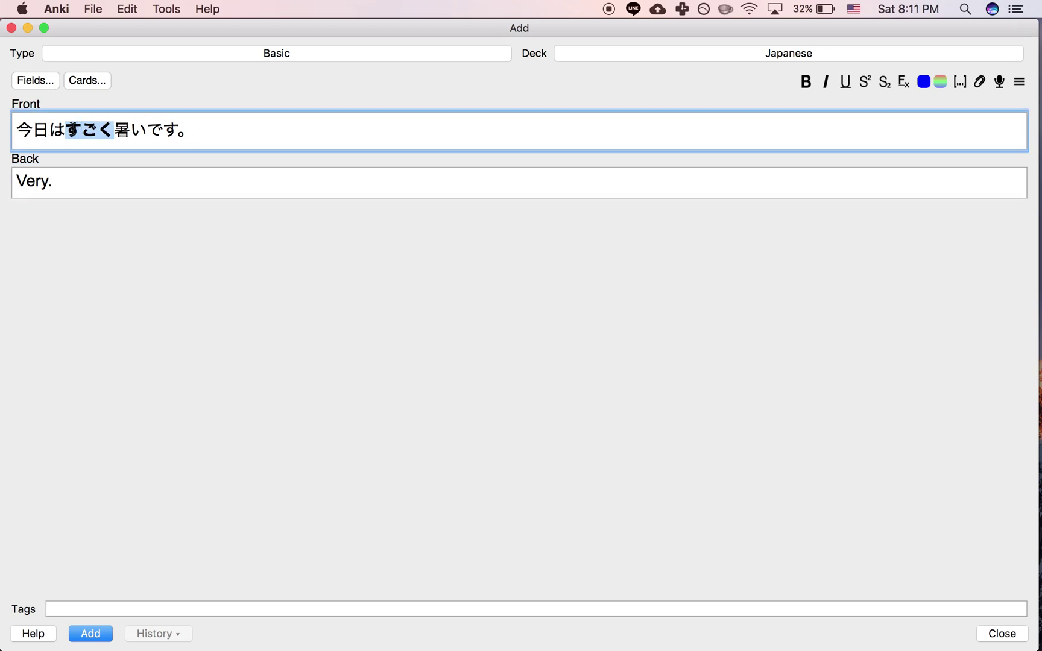
{"action": "left_click", "coordinate": [248, 134]}
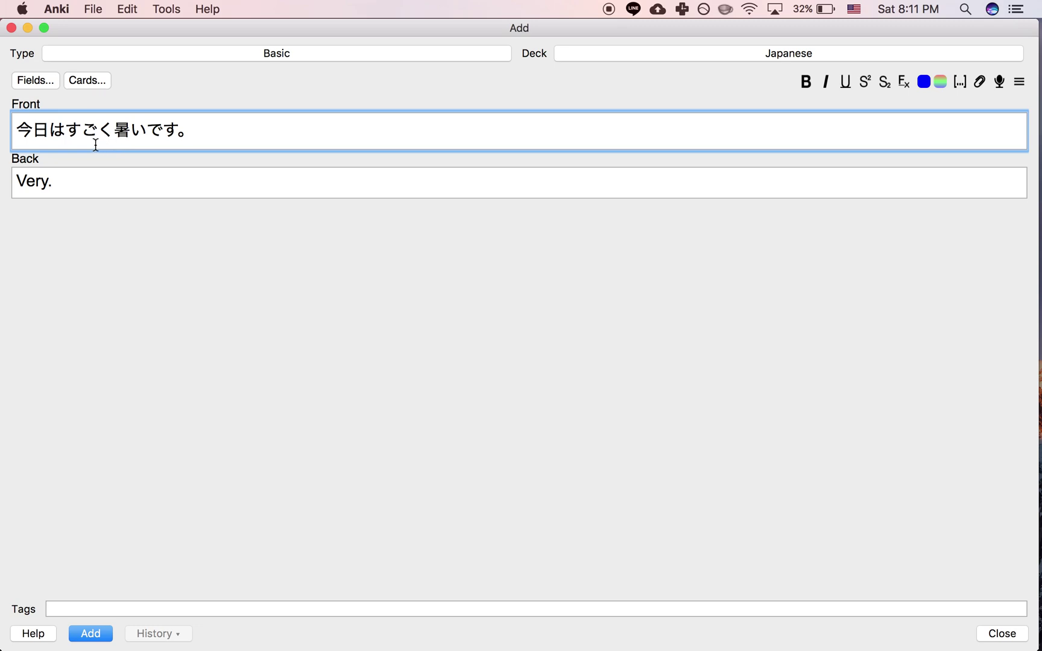
{"action": "triple_click", "coordinate": [60, 172]}
{"action": "left_click", "coordinate": [14, 175]}
{"action": "left_click", "coordinate": [98, 133]}
{"action": "left_click_drag", "start_coordinate": [112, 129], "coordinate": [72, 129]}
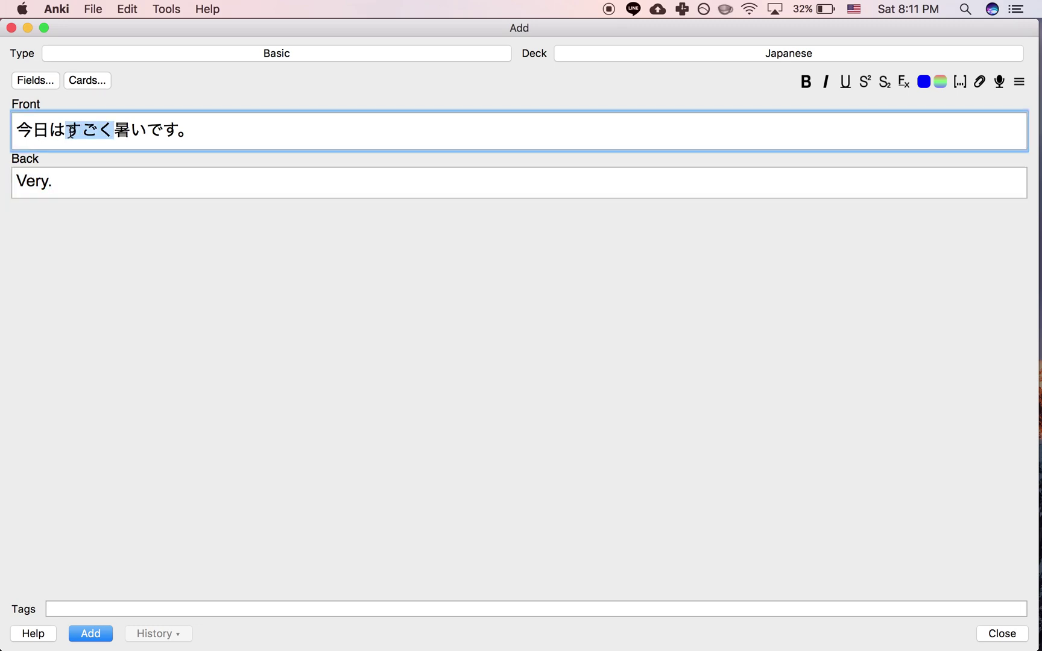
{"action": "key", "text": "super+b"}
Unbold すごく, then try a 'すごく:' prefix in the Back and delete it.
{"action": "left_click", "coordinate": [84, 175]}
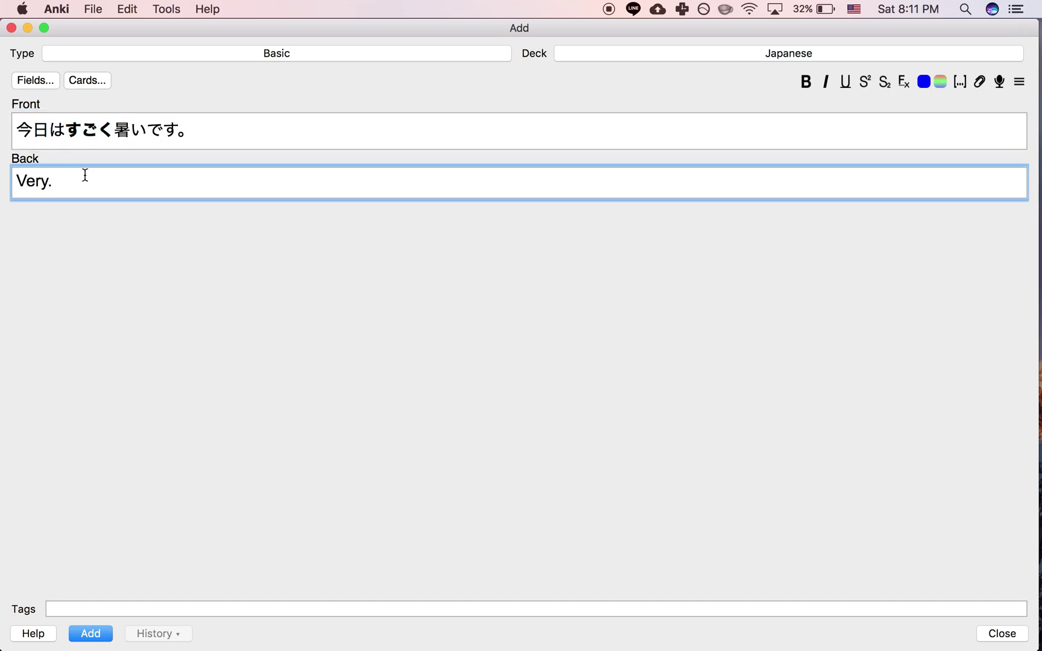
{"action": "left_click", "coordinate": [115, 130]}
{"action": "left_click_drag", "start_coordinate": [114, 129], "coordinate": [66, 130]}
{"action": "key", "text": "super+b"}
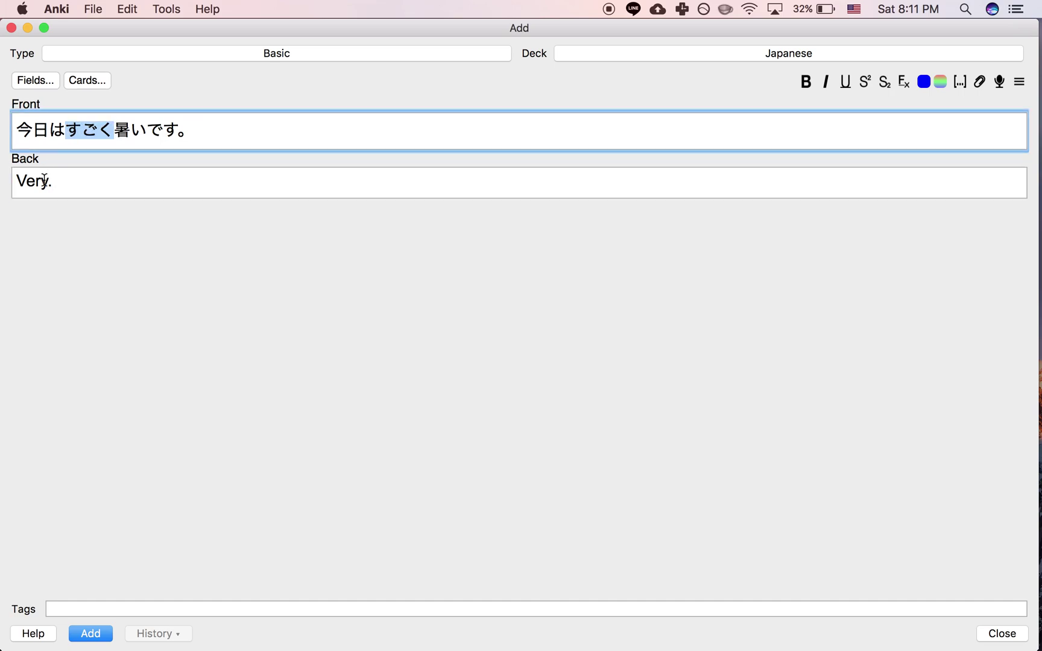
{"action": "left_click", "coordinate": [19, 182]}
{"action": "type", "text": "すごく"}
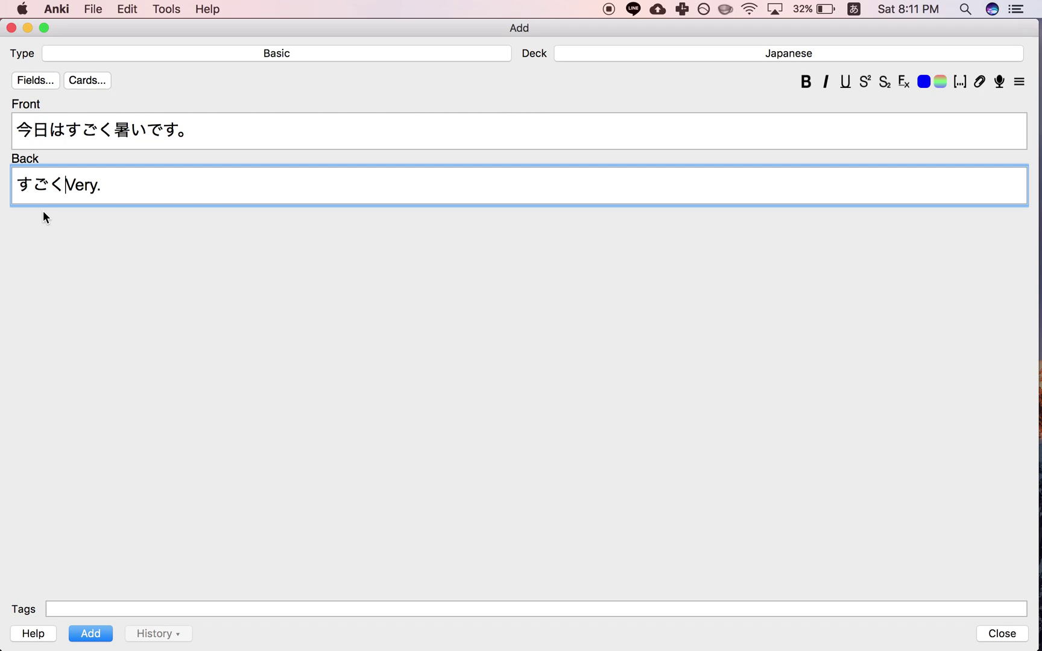
{"action": "type", "text": ":"}
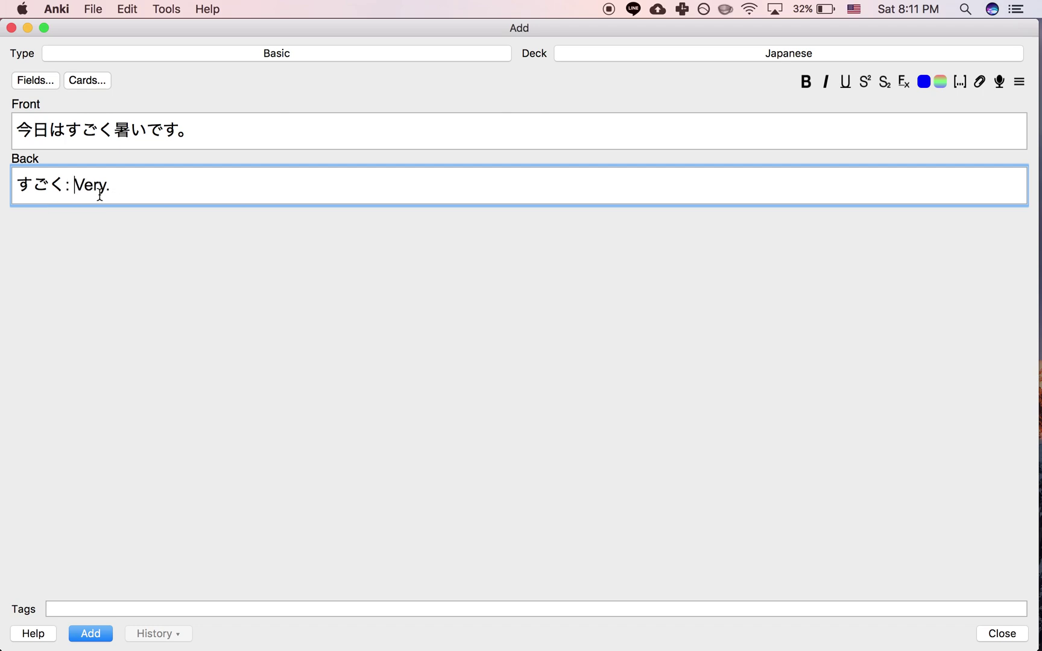
{"action": "key", "text": "BackSpace"}
{"action": "key", "text": "BackSpace"}
{"action": "key", "text": "BackSpace"}
{"action": "key", "text": "BackSpace"}
{"action": "key", "text": "BackSpace"}
Bold すごく in the Front sentence once more and check the selection.
{"action": "left_click_drag", "start_coordinate": [113, 132], "coordinate": [66, 133]}
{"action": "key", "text": "super+b"}
{"action": "left_click", "coordinate": [114, 131]}
{"action": "left_click", "coordinate": [228, 134]}
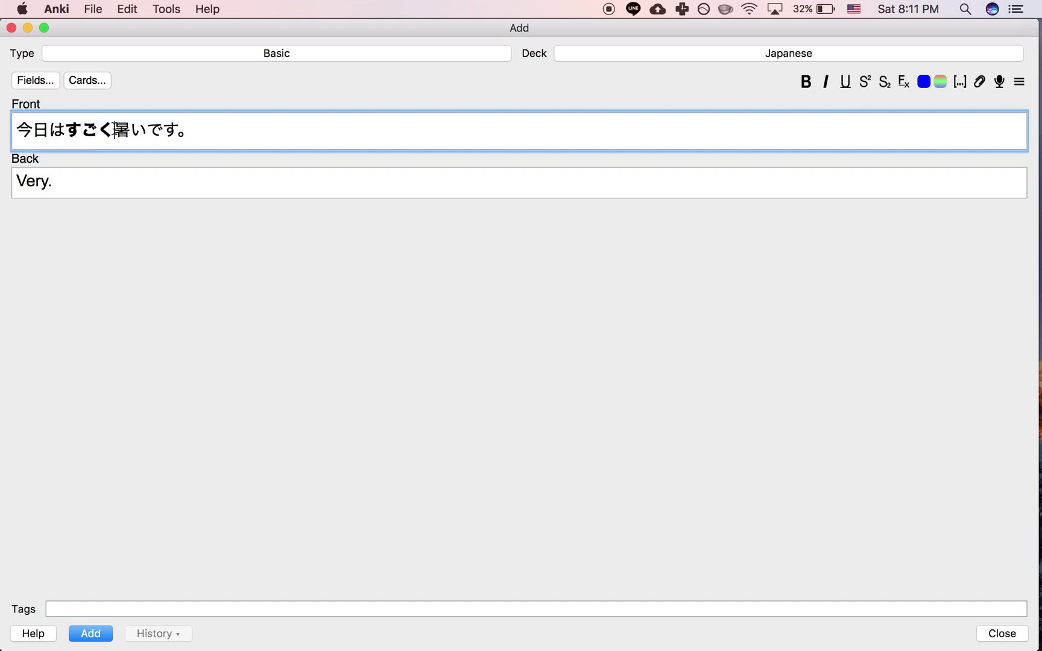
{"action": "left_click_drag", "start_coordinate": [114, 131], "coordinate": [64, 133]}
{"action": "left_click", "coordinate": [64, 133]}
Remove the bold from すごく, leaving 今日はすごく暑いです。 entirely plain.
{"action": "left_click_drag", "start_coordinate": [118, 134], "coordinate": [72, 134]}
{"action": "key", "text": "cmd+b"}
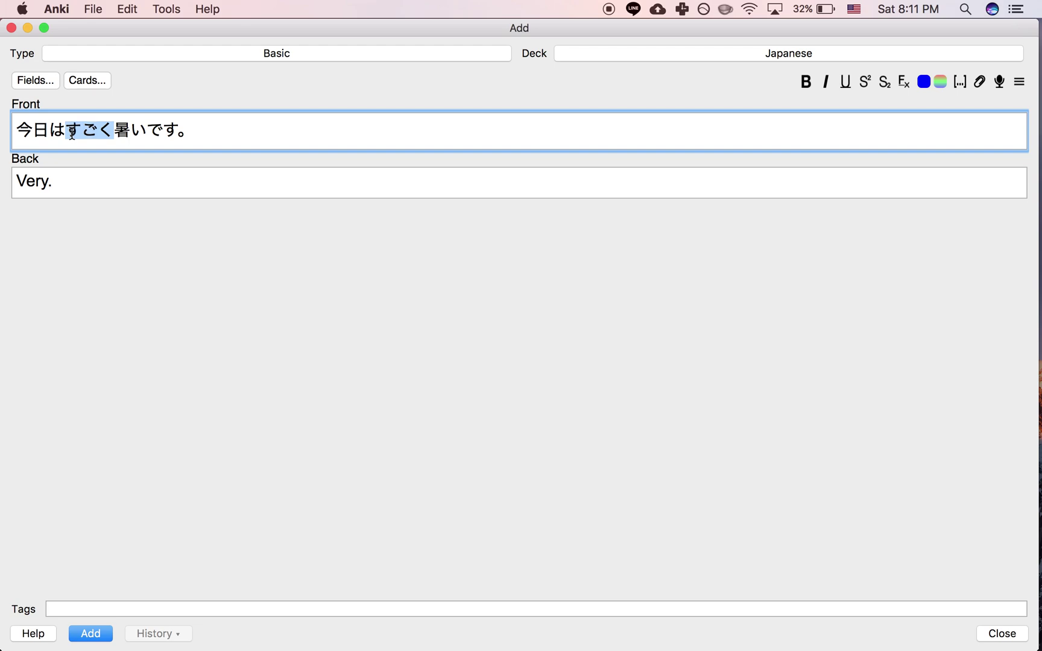
{"action": "key", "text": "Right"}
{"action": "left_click", "coordinate": [205, 134]}
{"action": "left_click_drag", "start_coordinate": [206, 134], "coordinate": [2, 133]}
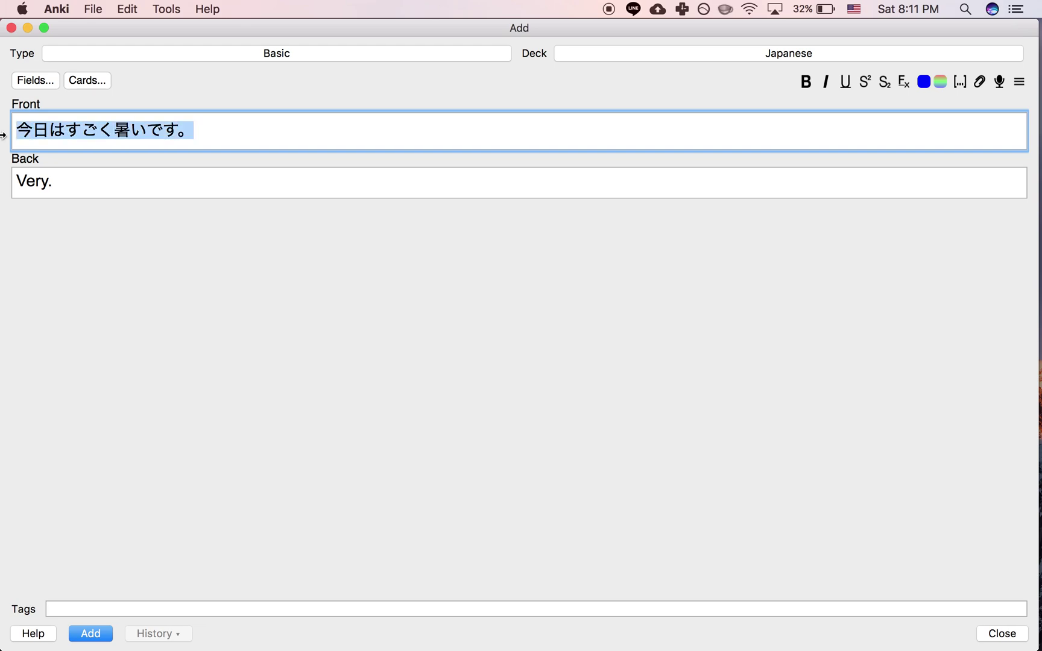
{"action": "left_click", "coordinate": [81, 131]}
Add the card, close the Add window, and study it with the answer 'Very.' revealed.
{"action": "left_click", "coordinate": [90, 634]}
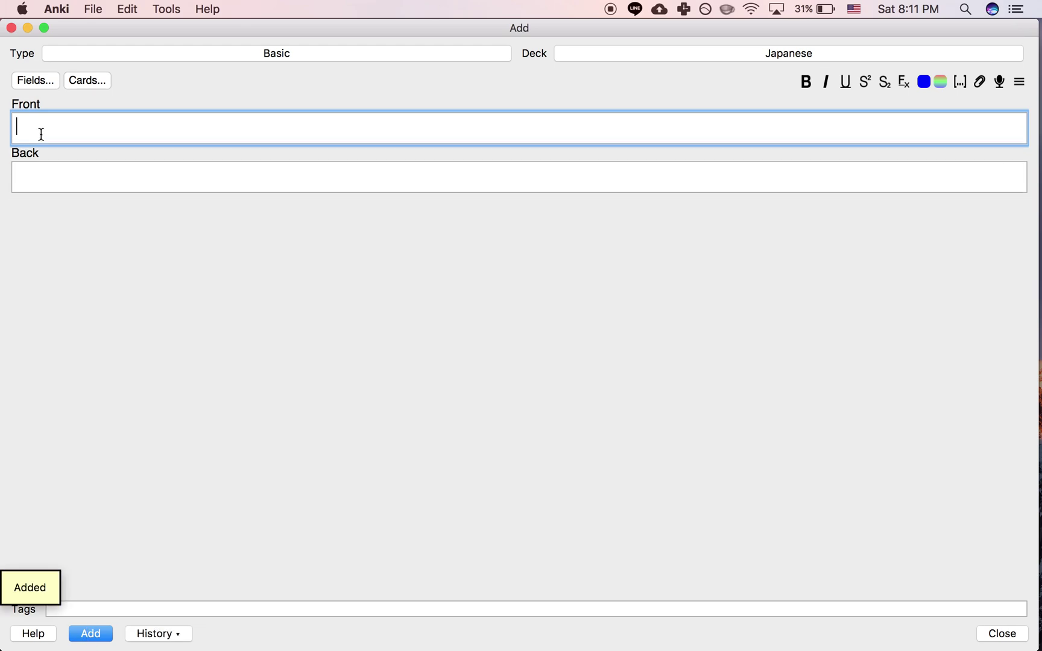
{"action": "left_click", "coordinate": [11, 28]}
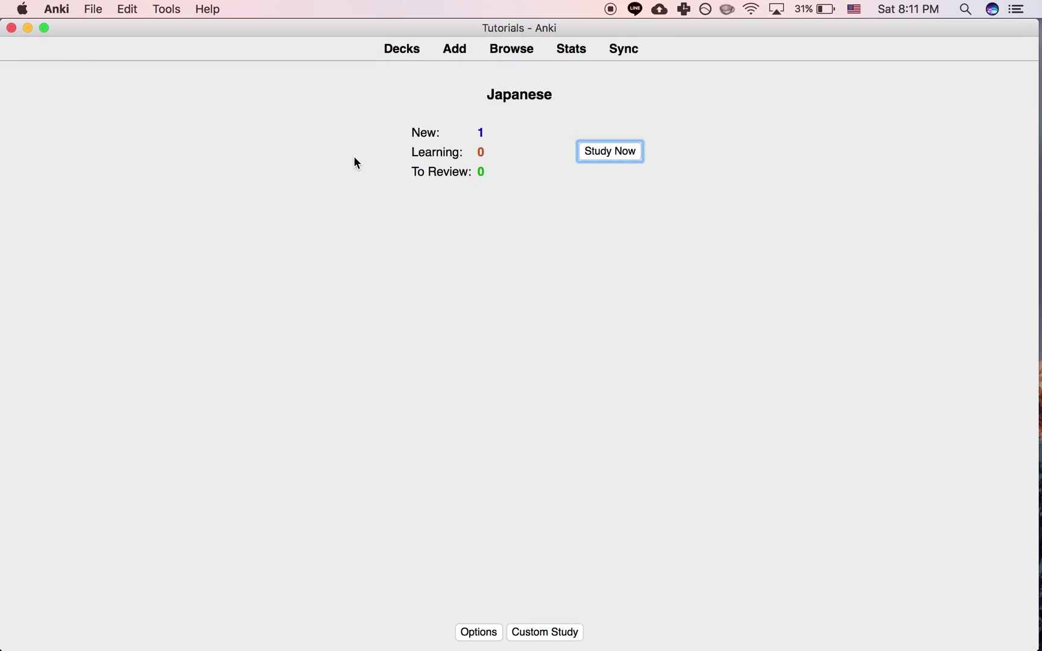
{"action": "key", "text": "s"}
{"action": "key", "text": "space"}
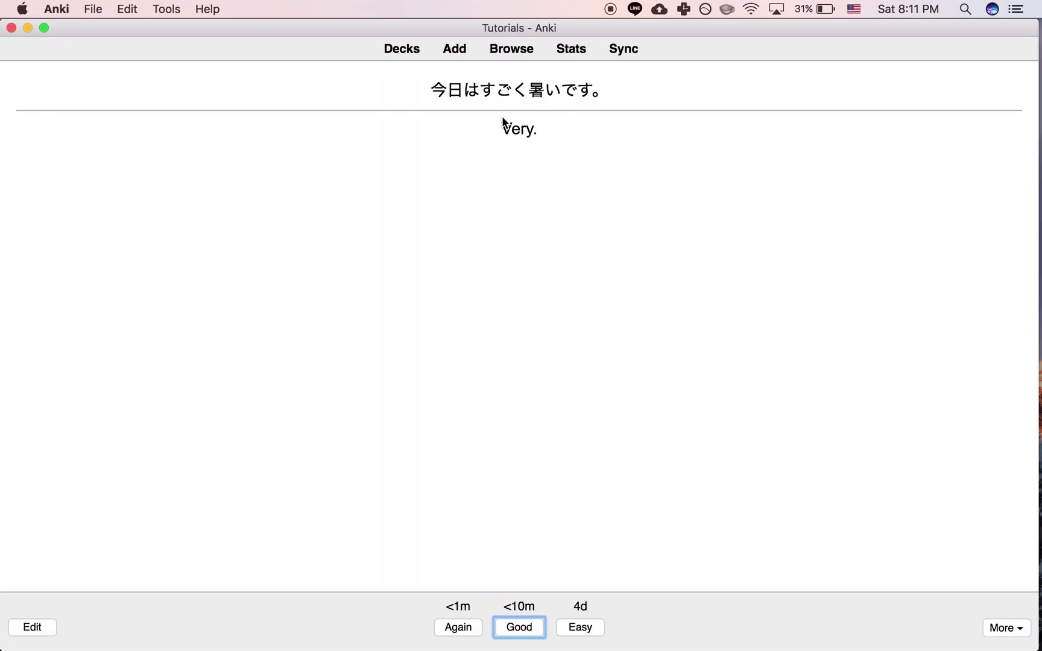
{"action": "left_click_drag", "start_coordinate": [529, 95], "coordinate": [480, 90]}
{"action": "left_click", "coordinate": [481, 91]}
Open the Basic card templates and delete the 'kanji:' and 'furigana:' filters.
{"action": "left_click", "coordinate": [522, 52]}
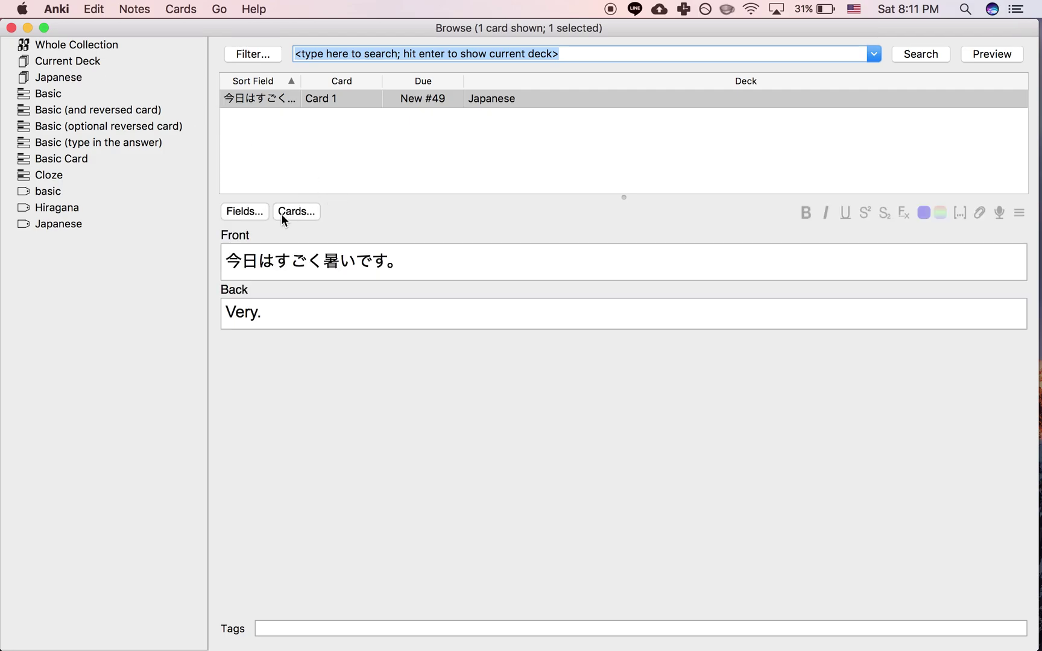
{"action": "left_click", "coordinate": [283, 214]}
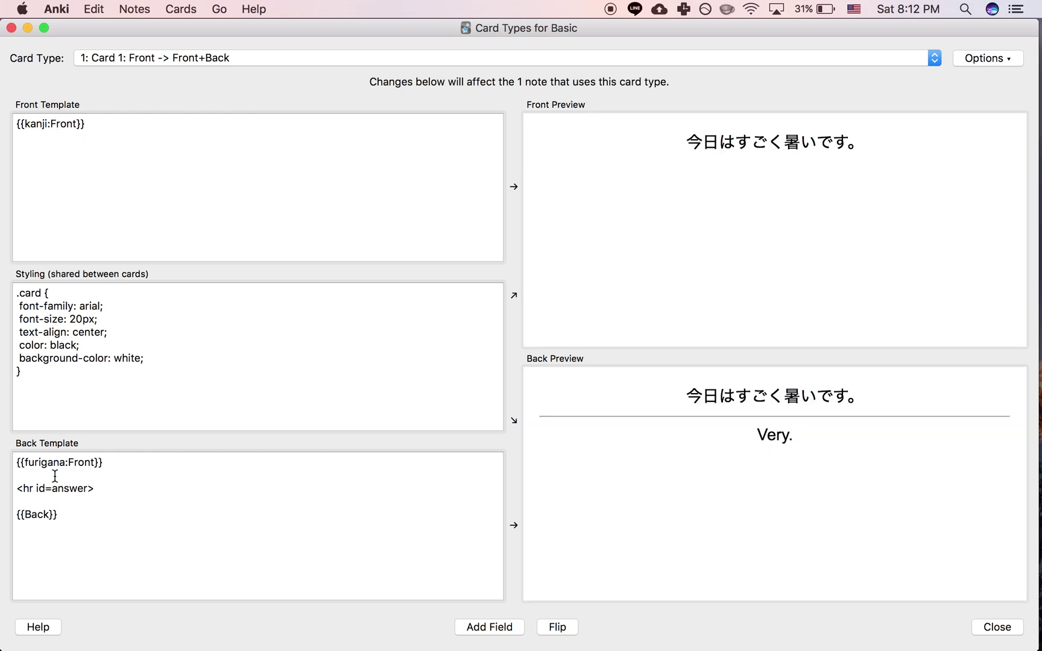
{"action": "left_click_drag", "start_coordinate": [119, 464], "coordinate": [5, 466]}
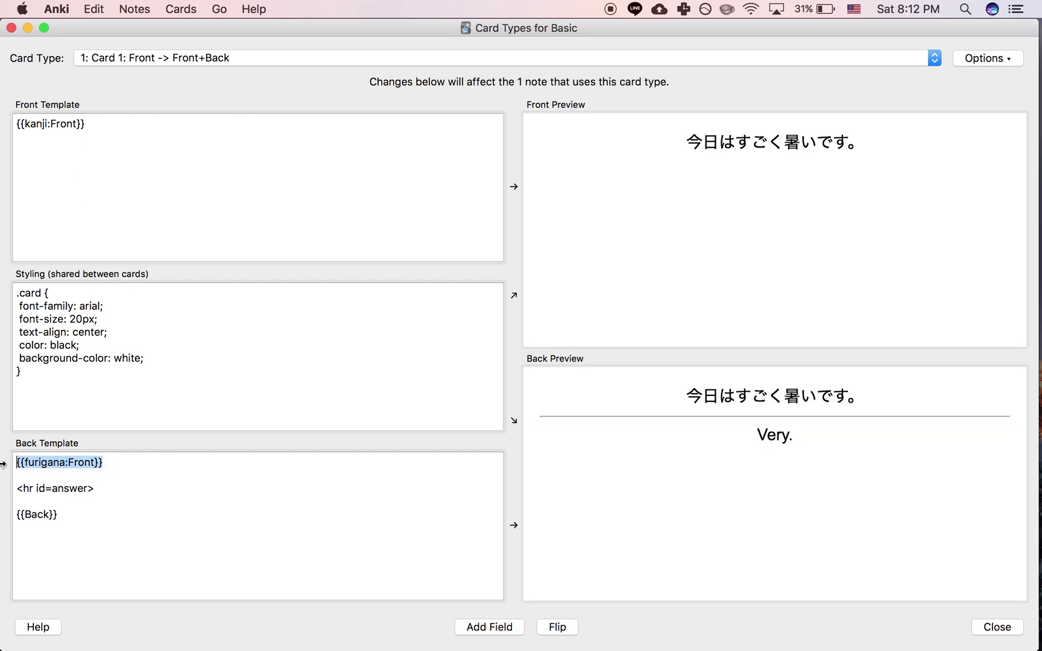
{"action": "left_click", "coordinate": [50, 125]}
{"action": "key", "text": "BackSpace"}
{"action": "key", "text": "BackSpace"}
{"action": "key", "text": "BackSpace"}
{"action": "key", "text": "BackSpace"}
{"action": "key", "text": "BackSpace"}
{"action": "key", "text": "BackSpace"}
{"action": "left_click", "coordinate": [71, 478]}
{"action": "left_click", "coordinate": [69, 464]}
{"action": "key", "text": "BackSpace"}
{"action": "key", "text": "BackSpace"}
{"action": "key", "text": "BackSpace"}
{"action": "key", "text": "BackSpace"}
{"action": "key", "text": "BackSpace"}
{"action": "key", "text": "BackSpace"}
{"action": "key", "text": "BackSpace"}
{"action": "key", "text": "BackSpace"}
{"action": "key", "text": "BackSpace"}
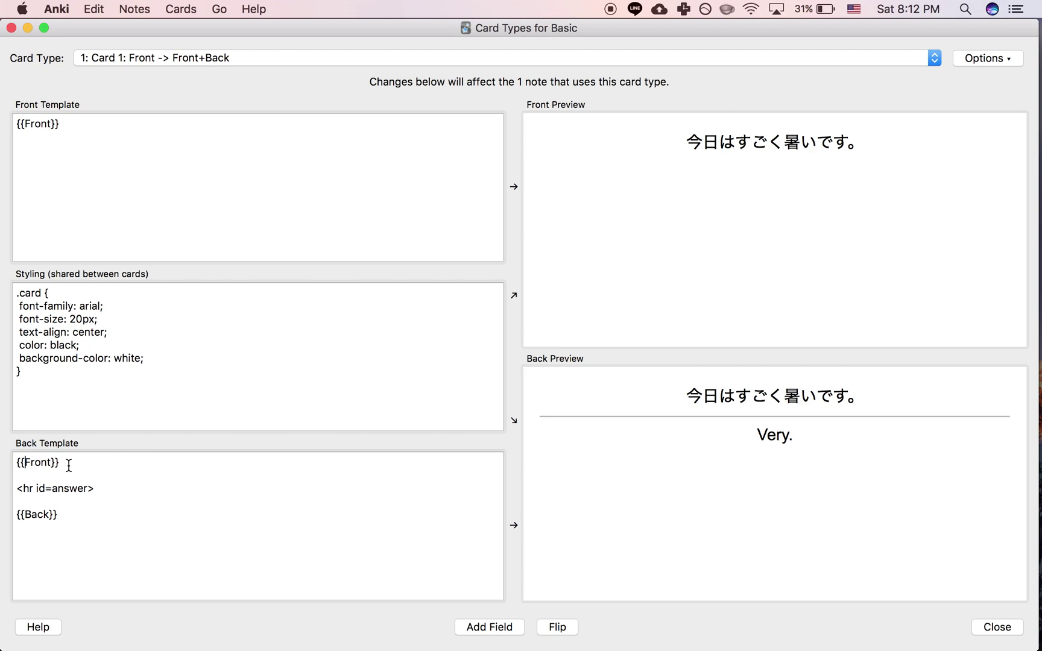
Try {{FrontSide}} on the back template, then revert it to plain {{Front}}.
{"action": "left_click", "coordinate": [53, 463]}
{"action": "type", "text": "Side"}
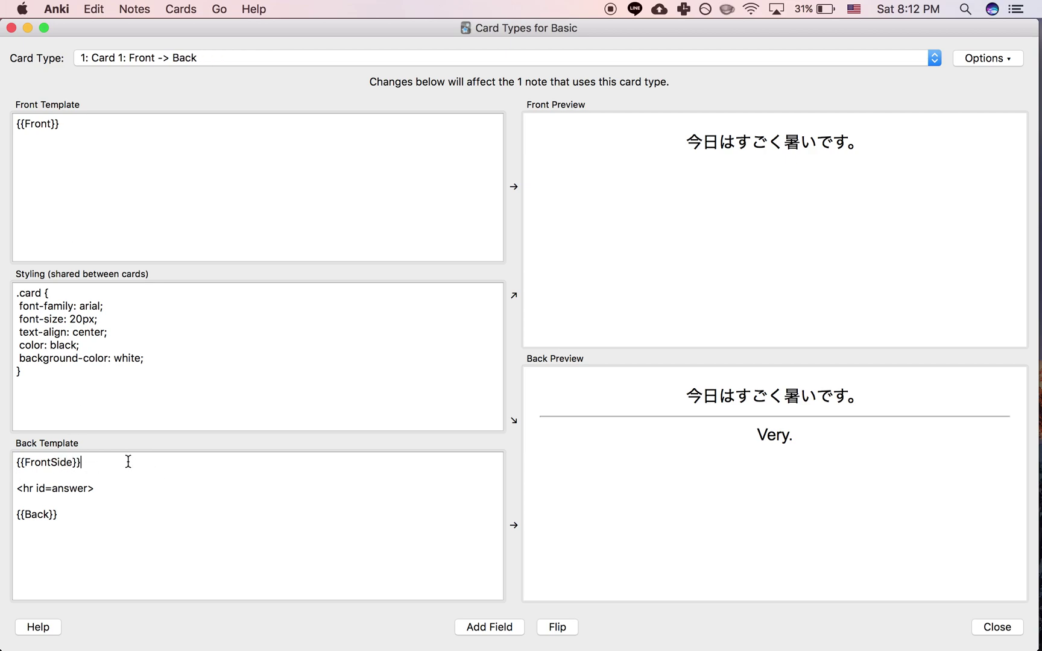
{"action": "left_click_drag", "start_coordinate": [128, 461], "coordinate": [3, 462]}
{"action": "left_click", "coordinate": [59, 462]}
{"action": "key", "text": "Delete"}
{"action": "key", "text": "Delete"}
{"action": "key", "text": "Delete"}
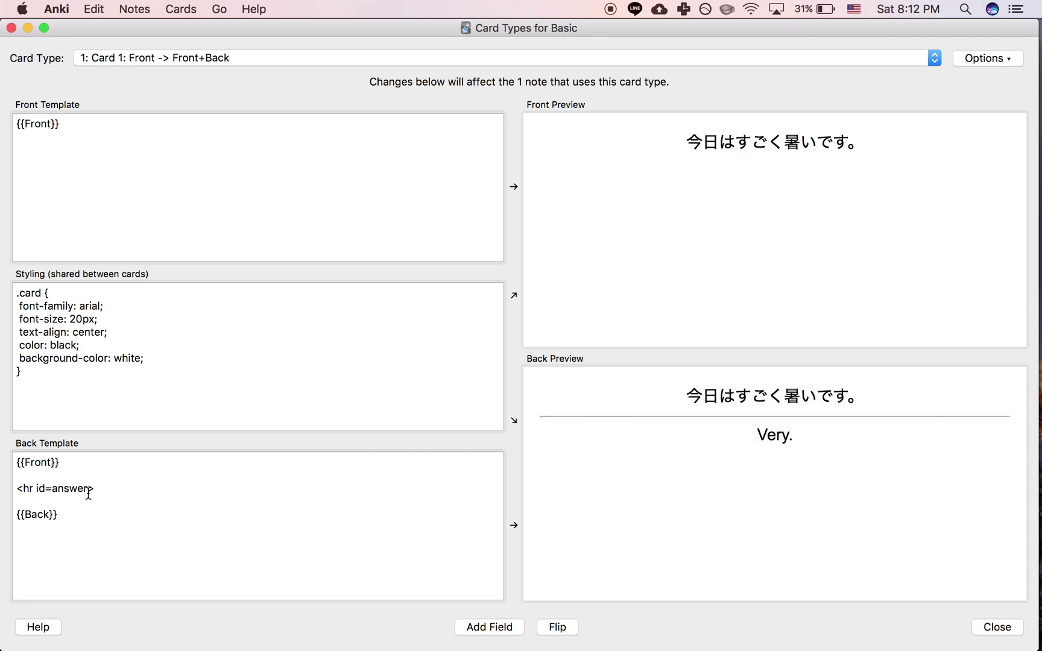
{"action": "type", "text": "Side"}
{"action": "key", "text": "BackSpace"}
{"action": "key", "text": "BackSpace"}
{"action": "key", "text": "BackSpace"}
{"action": "key", "text": "BackSpace"}
{"action": "left_click_drag", "start_coordinate": [121, 120], "coordinate": [3, 109]}
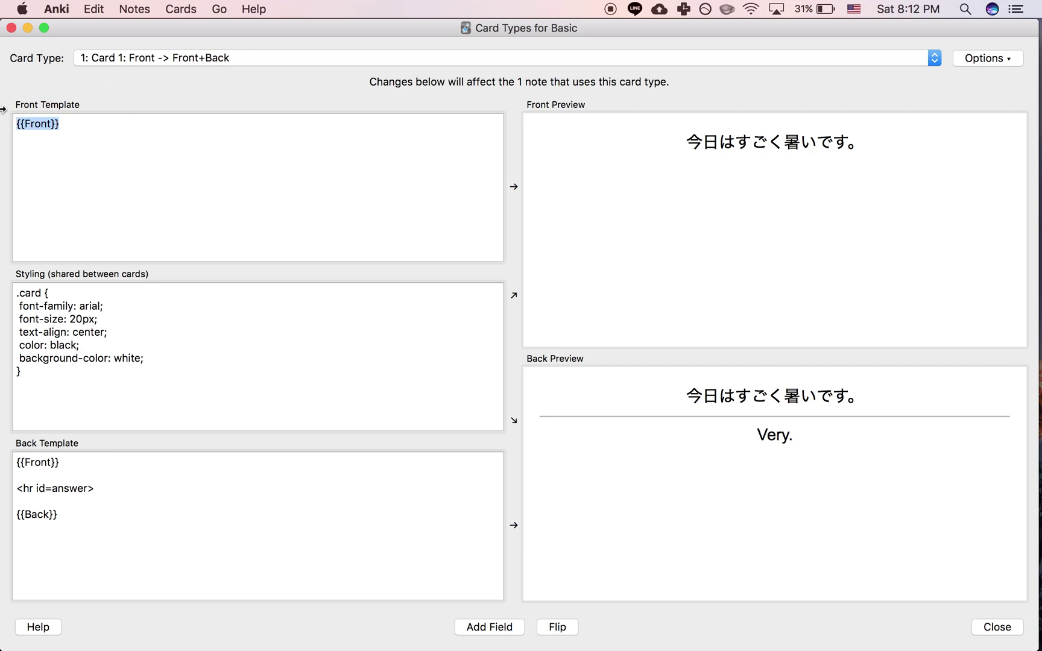
{"action": "left_click", "coordinate": [80, 133]}
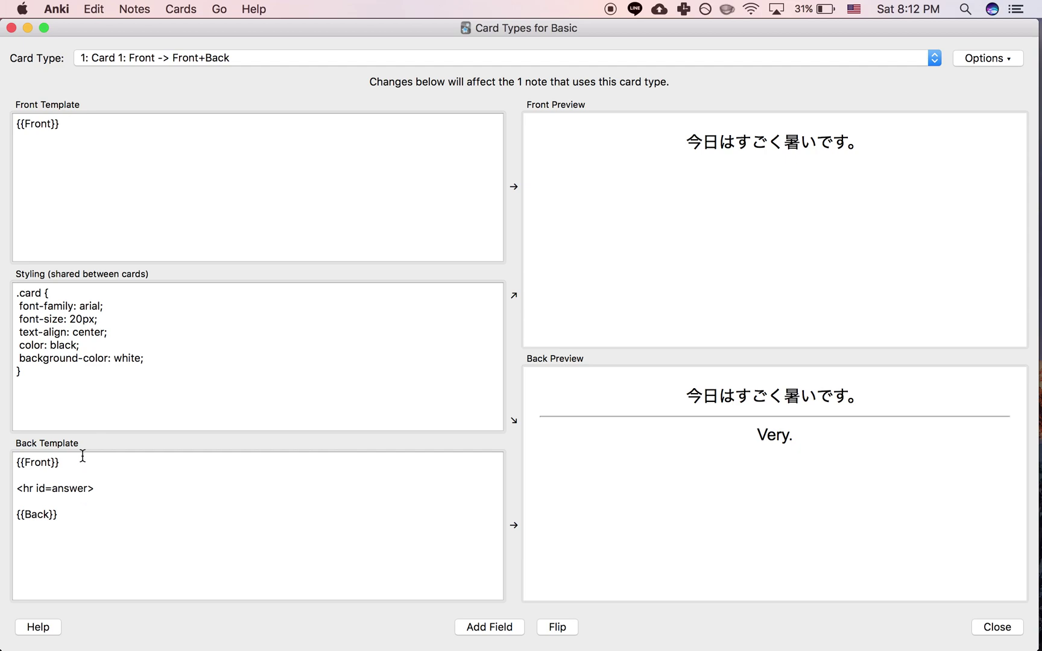
{"action": "left_click_drag", "start_coordinate": [95, 468], "coordinate": [3, 468]}
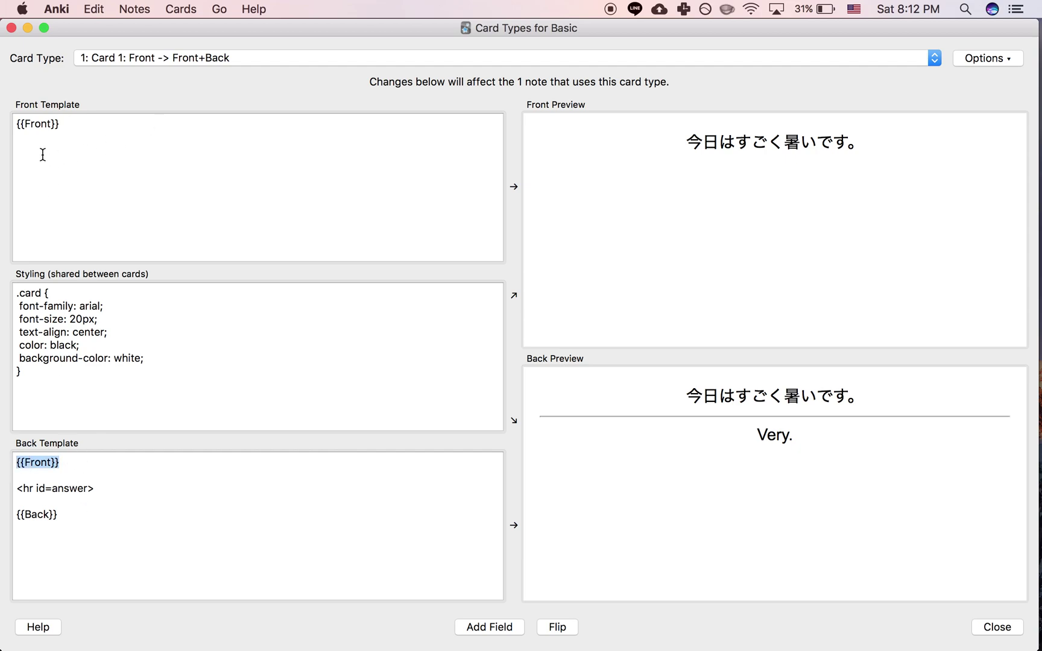
Add a 'Front #2' field to the Basic note type and move it to position 2.
{"action": "left_click", "coordinate": [12, 27]}
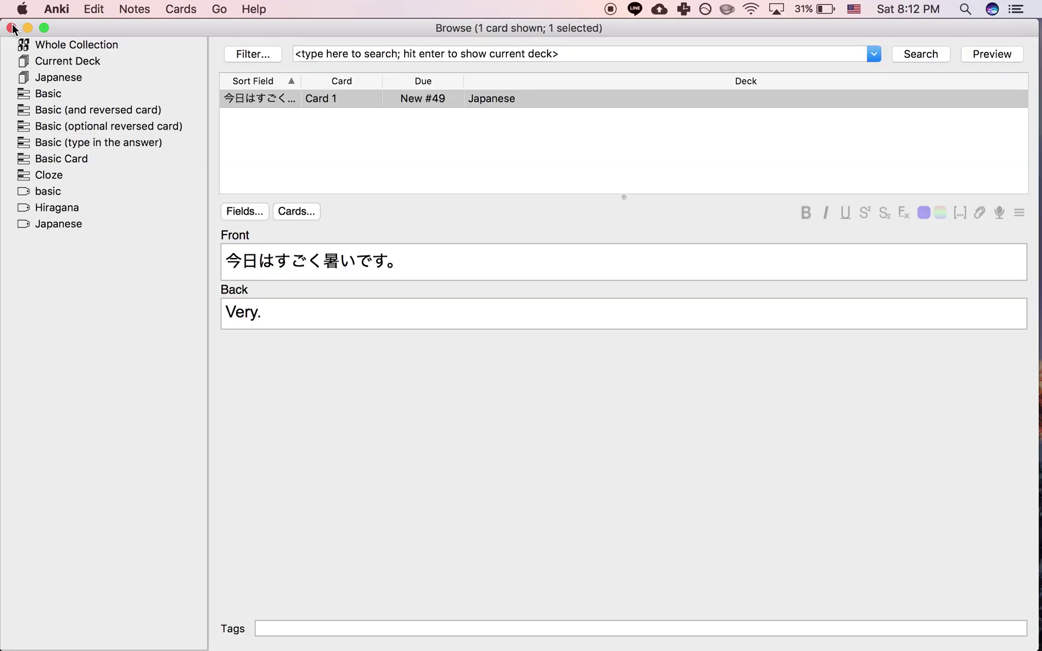
{"action": "left_click", "coordinate": [245, 211]}
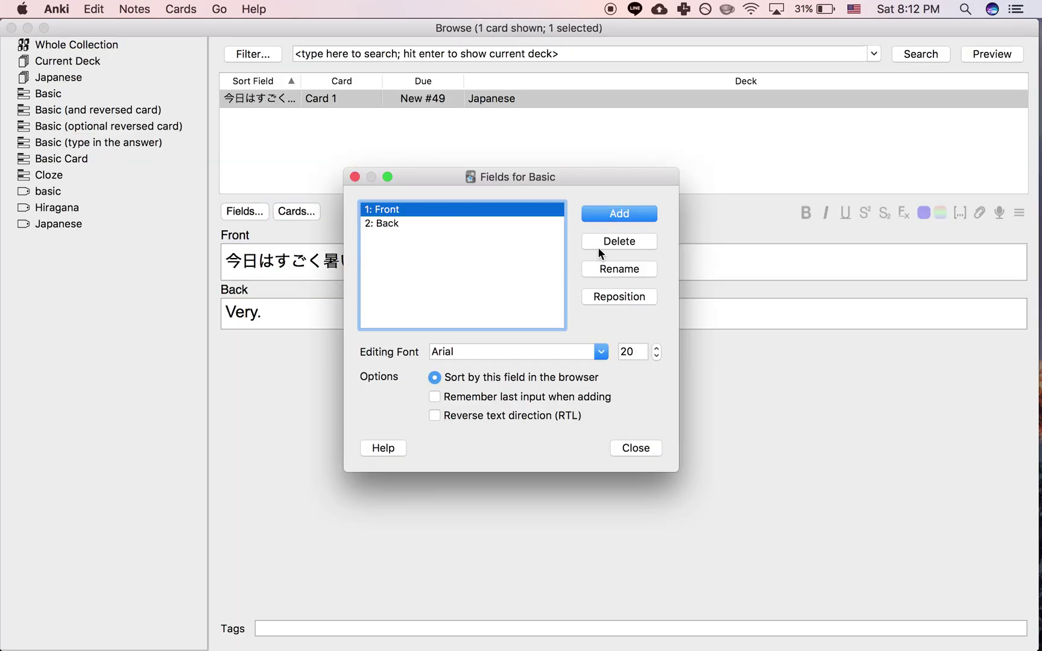
{"action": "left_click", "coordinate": [607, 215]}
{"action": "type", "text": "Front "}
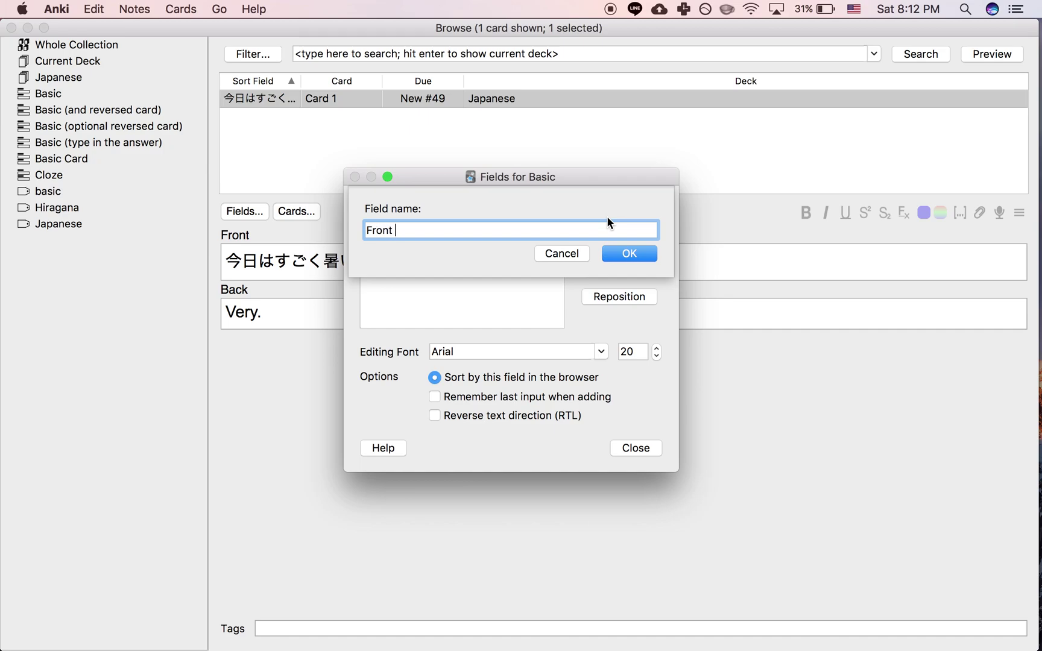
{"action": "type", "text": "(Bac"}
{"action": "key", "text": "BackSpace"}
{"action": "key", "text": "BackSpace"}
{"action": "key", "text": "BackSpace"}
{"action": "type", "text": "#2"}
{"action": "key", "text": "Return"}
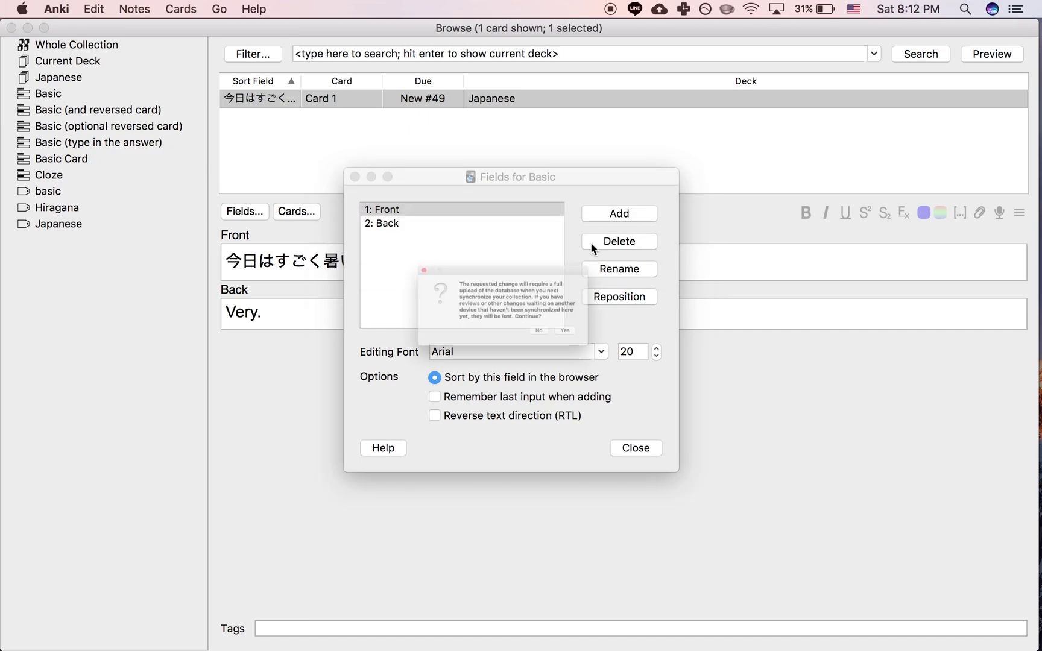
{"action": "left_click", "coordinate": [627, 355]}
{"action": "left_click", "coordinate": [628, 294]}
{"action": "type", "text": "2"}
{"action": "key", "text": "Return"}
{"action": "left_click", "coordinate": [637, 448]}
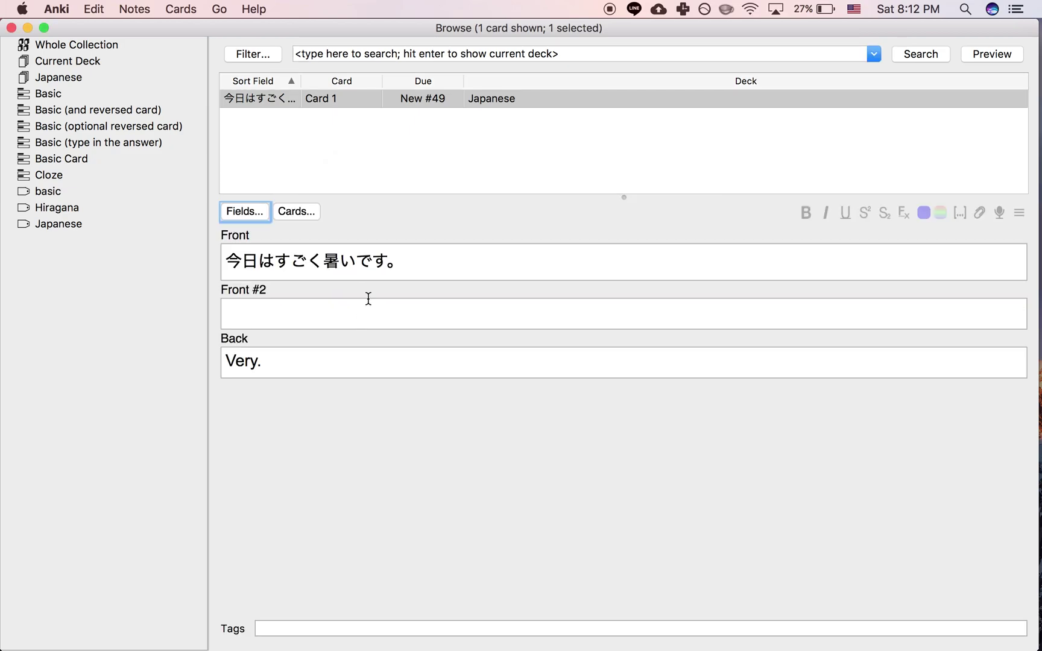
Paste the Front sentence into Front #2 and bold すごく there.
{"action": "left_click_drag", "start_coordinate": [410, 267], "coordinate": [223, 331]}
{"action": "left_click", "coordinate": [244, 317]}
{"action": "type", "text": "今日はすごく暑いです。"}
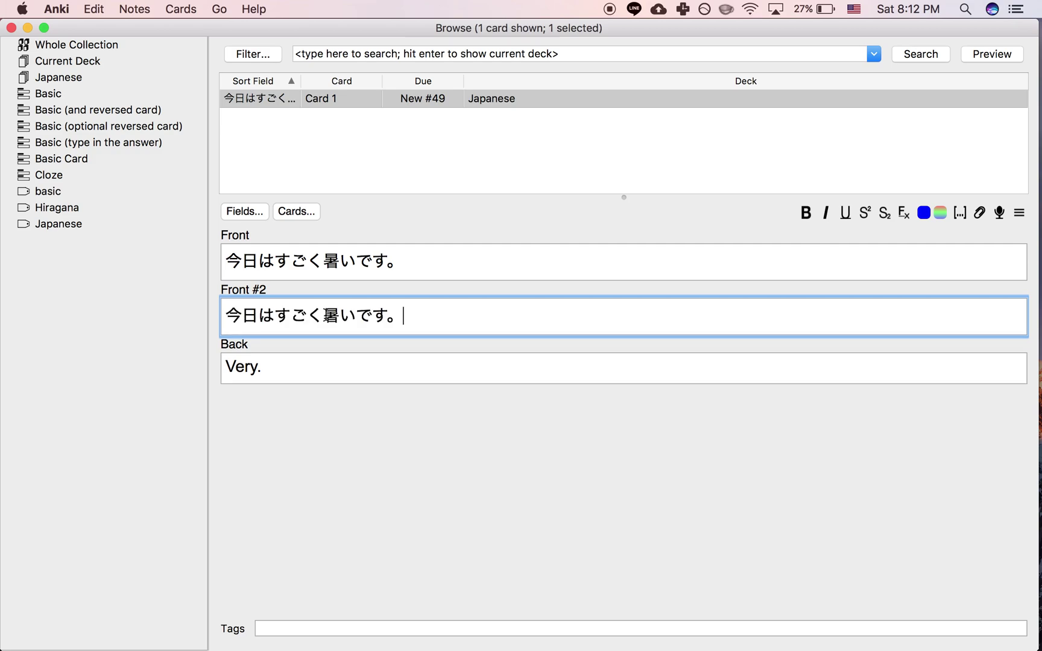
{"action": "left_click_drag", "start_coordinate": [325, 315], "coordinate": [279, 313]}
{"action": "key", "text": "super+b"}
{"action": "left_click", "coordinate": [453, 307]}
{"action": "left_click", "coordinate": [288, 212]}
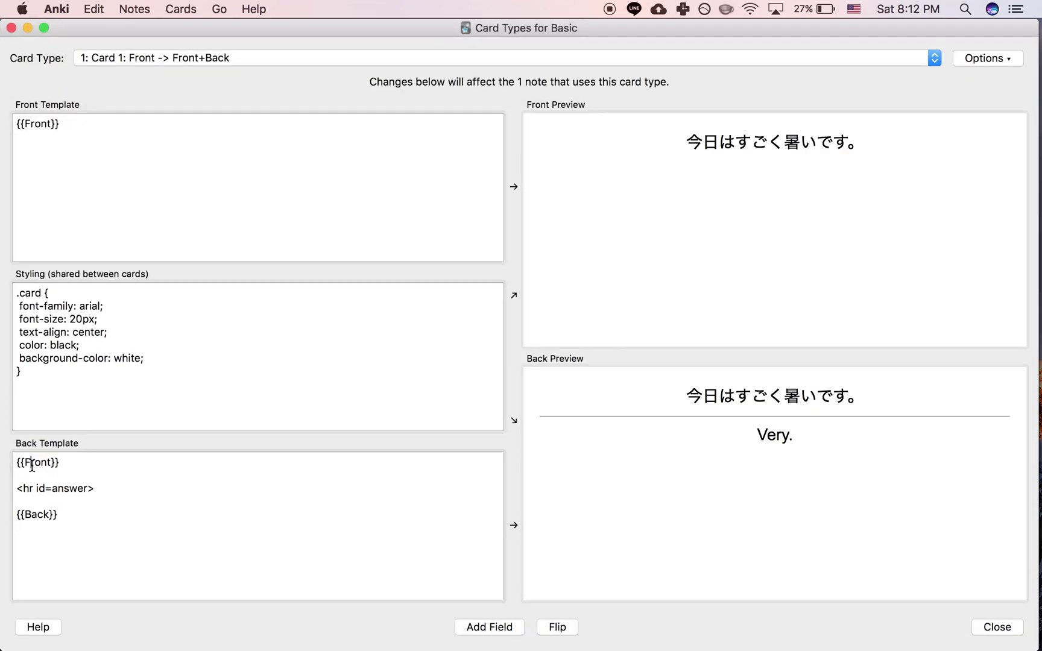
Change the back template's first line to {{Front #2}} and compare the front and back previews.
{"action": "double_click", "coordinate": [33, 462]}
{"action": "key", "text": "Right"}
{"action": "type", "text": "#2"}
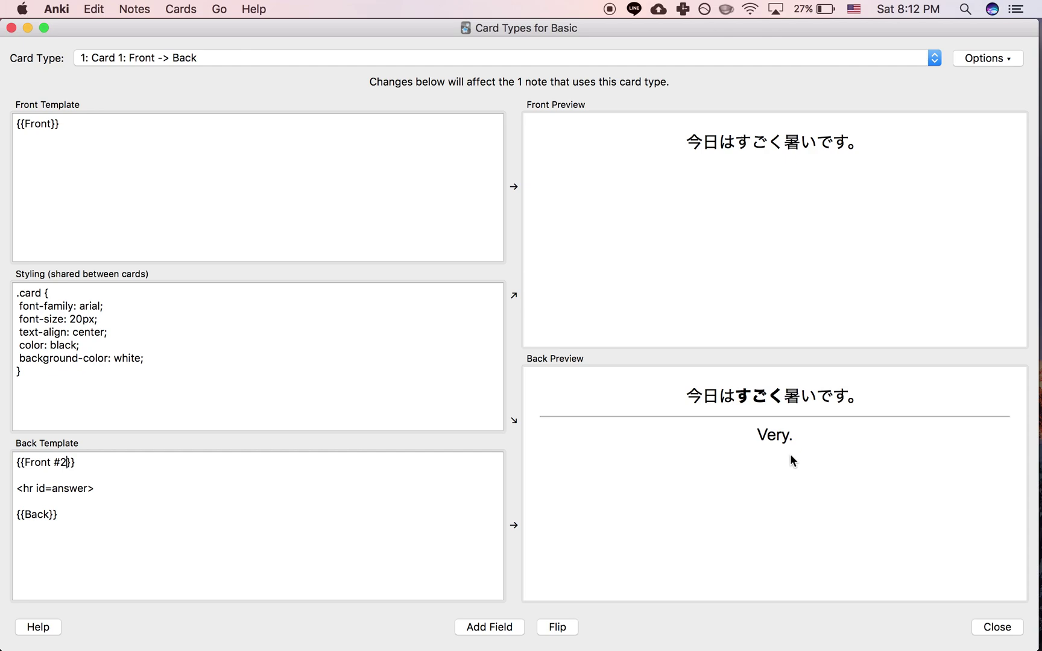
{"action": "left_click_drag", "start_coordinate": [682, 146], "coordinate": [890, 142]}
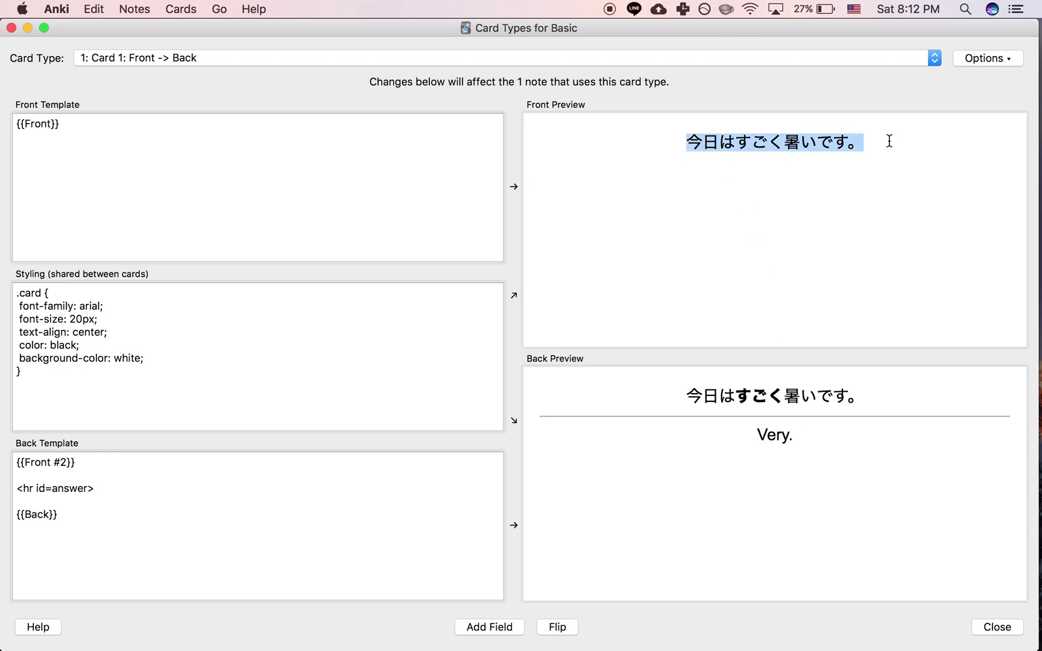
{"action": "left_click", "coordinate": [890, 141]}
{"action": "left_click_drag", "start_coordinate": [688, 393], "coordinate": [876, 394]}
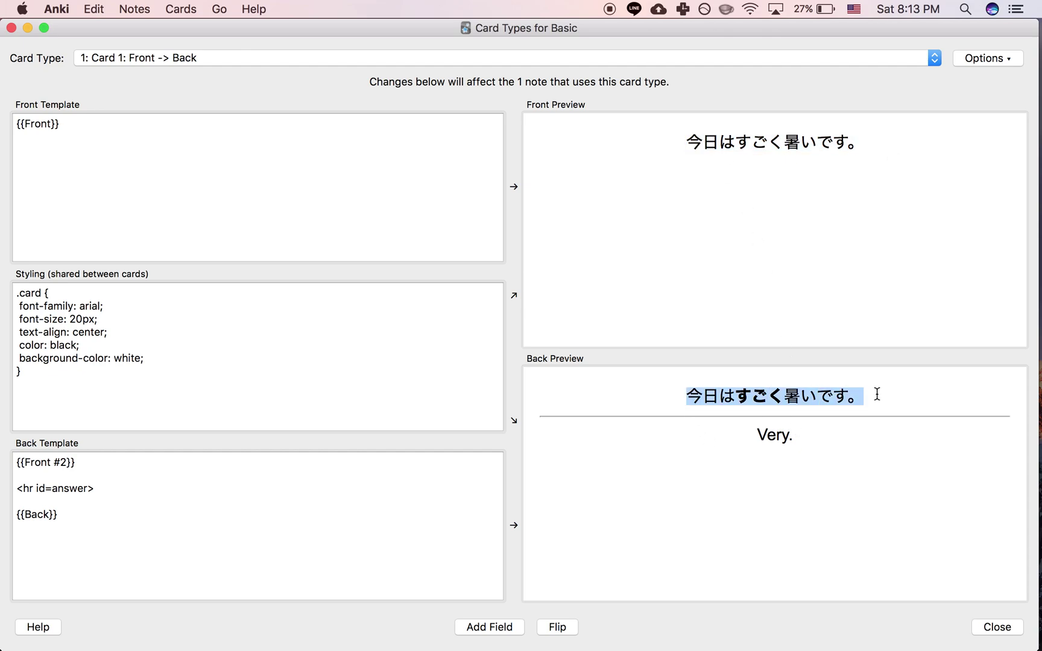
{"action": "left_click", "coordinate": [874, 394]}
{"action": "left_click", "coordinate": [11, 28]}
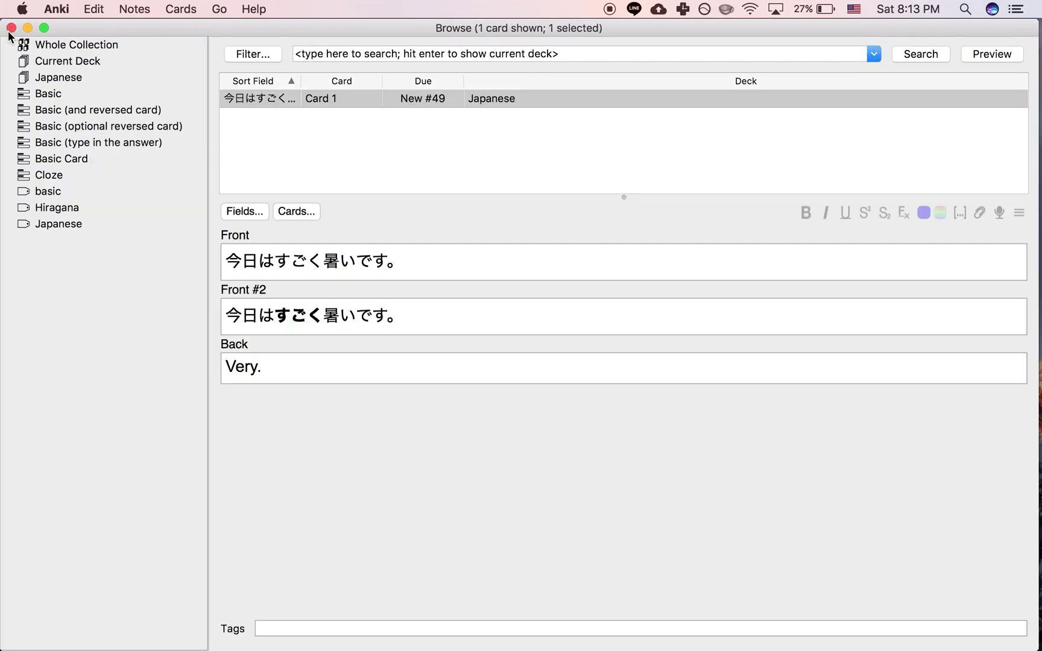
Return to review and reveal the answer, showing bold すごく above 'Very.'.
{"action": "left_click", "coordinate": [10, 28]}
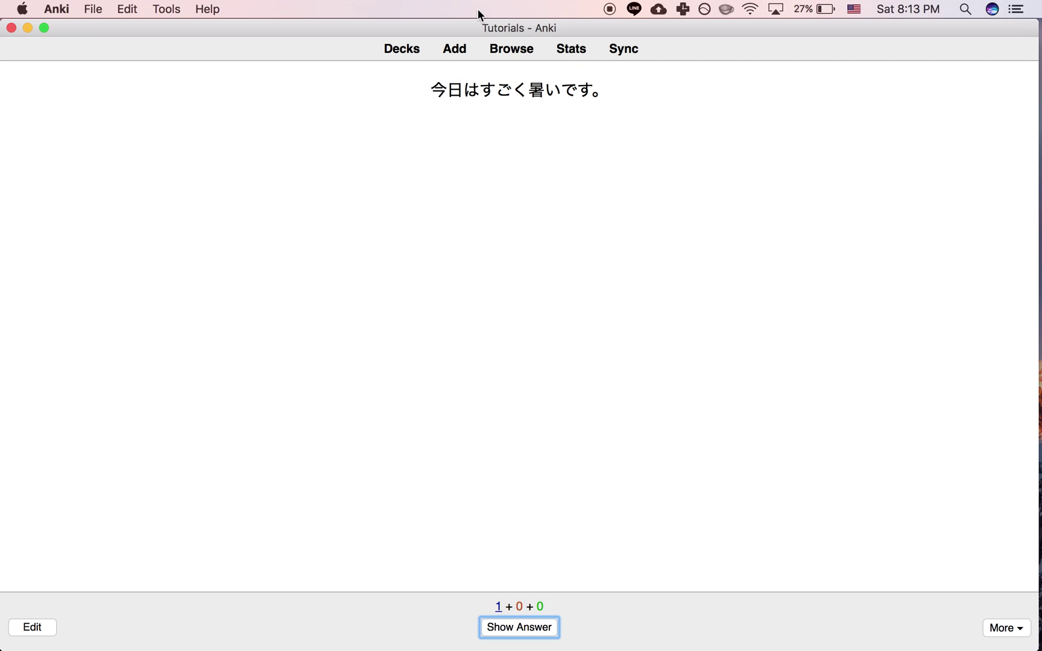
{"action": "key", "text": "space"}
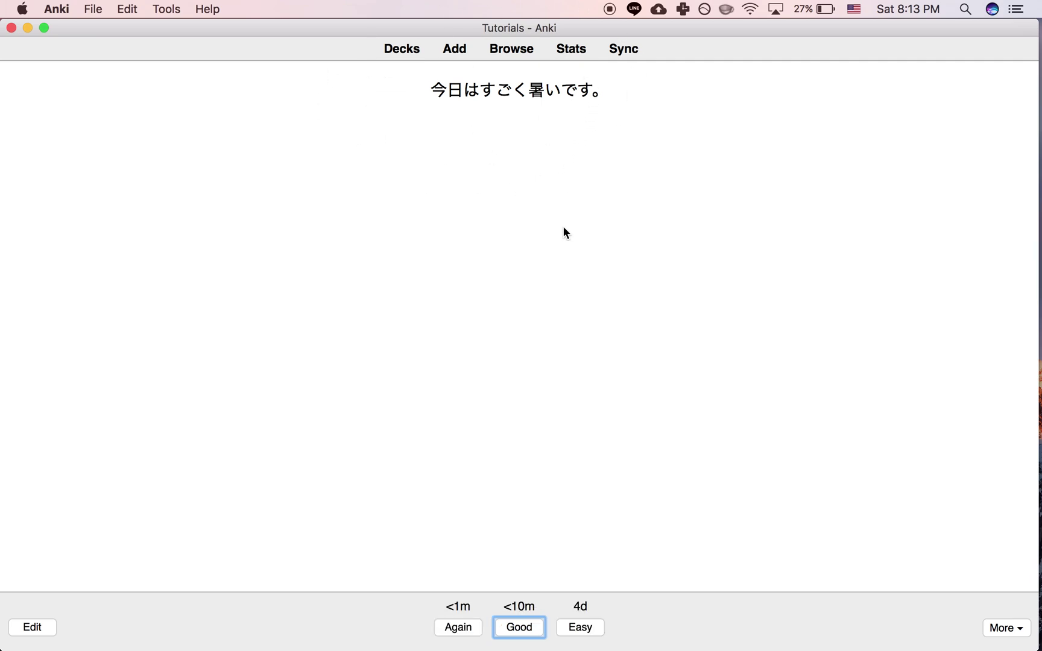
{"action": "double_click", "coordinate": [497, 89]}
{"action": "left_click", "coordinate": [537, 122]}
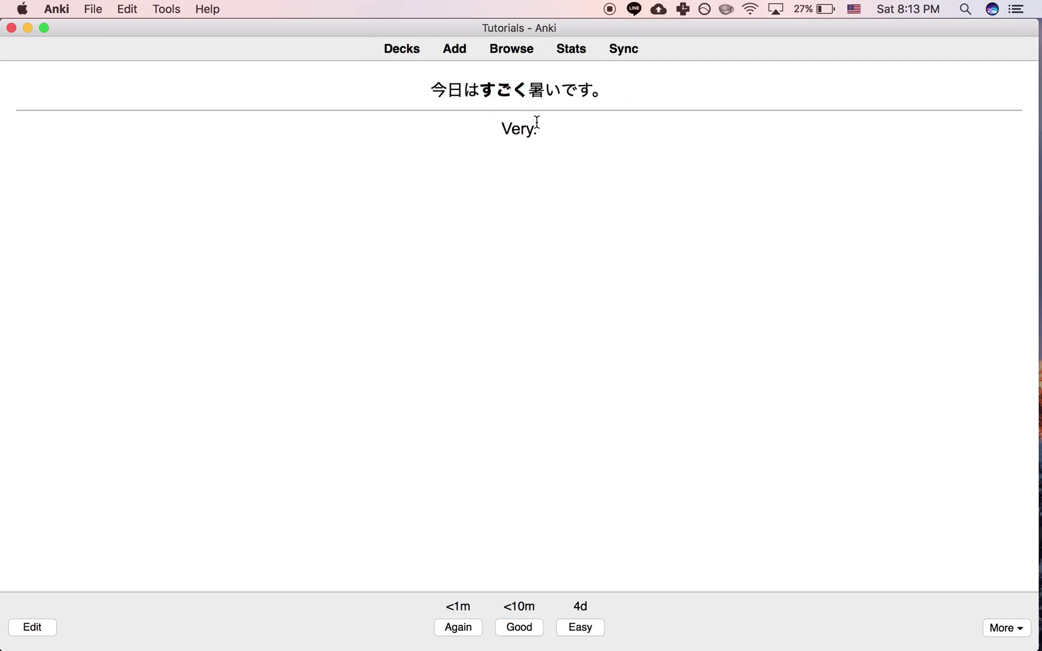
{"action": "left_click_drag", "start_coordinate": [536, 127], "coordinate": [493, 130]}
{"action": "left_click", "coordinate": [495, 130]}
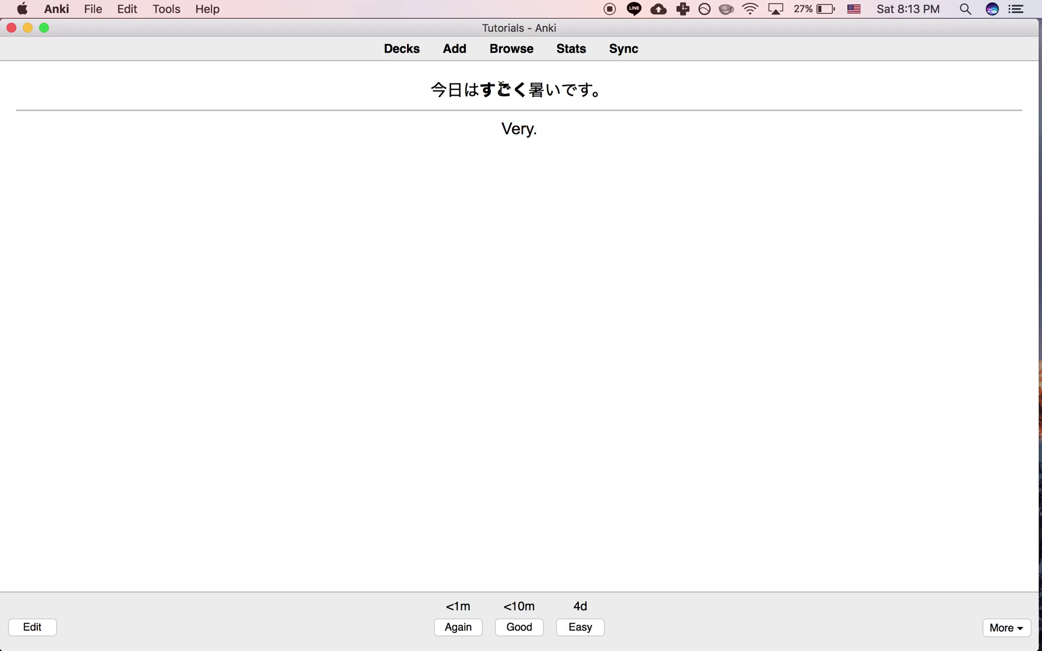